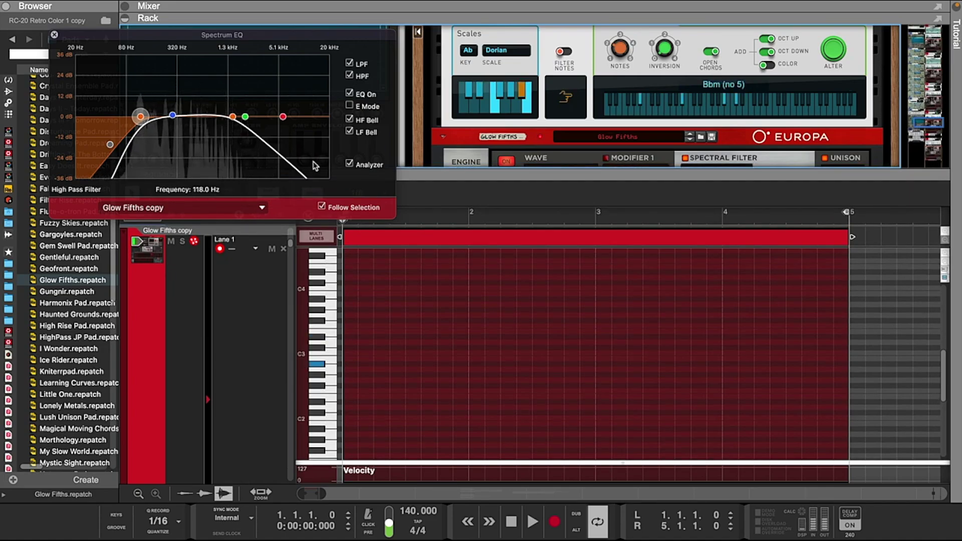
- Record two sustained chords across bars 1 to 4 on the Glow Fifths copy track and quantize the clip
{"action": "left_click", "coordinate": [512, 521]}
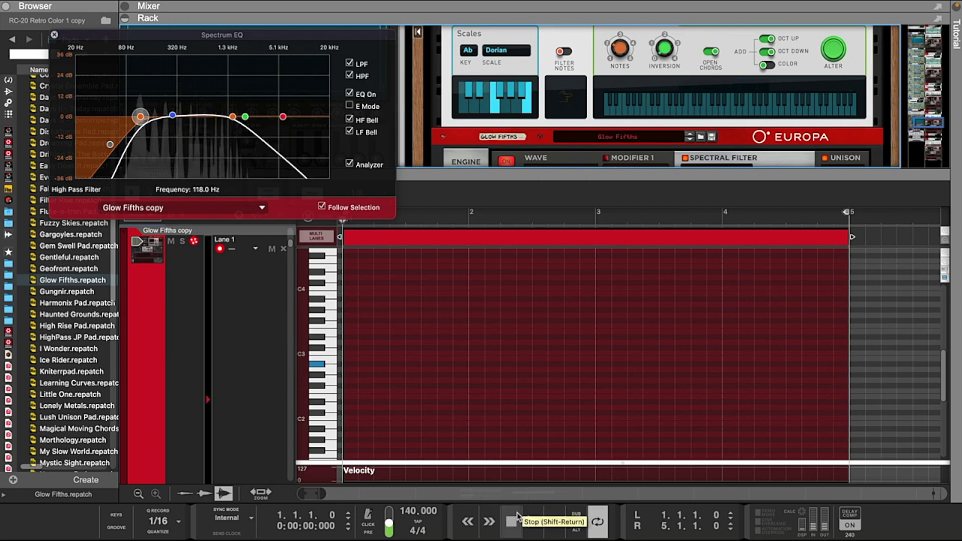
{"action": "left_click", "coordinate": [555, 520]}
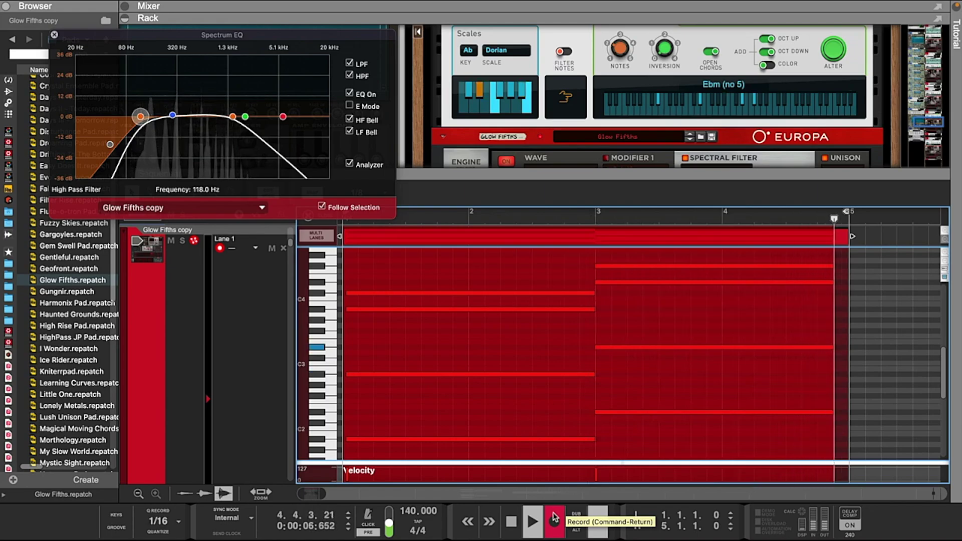
{"action": "left_click", "coordinate": [555, 517]}
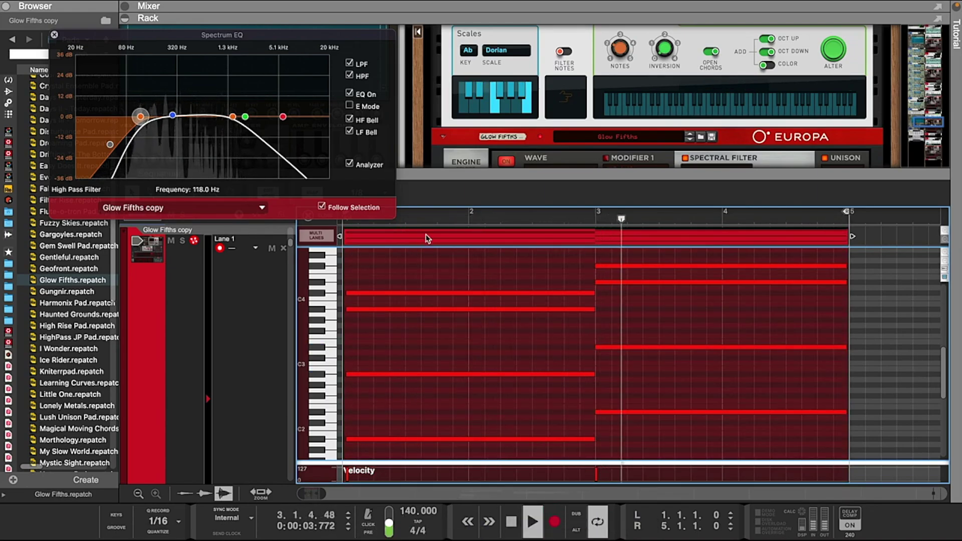
{"action": "right_click", "coordinate": [432, 326]}
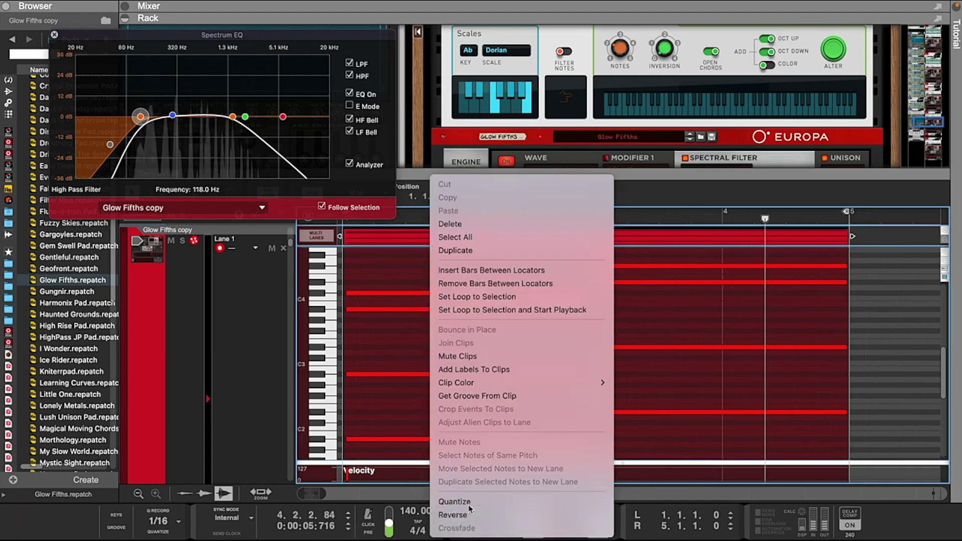
{"action": "left_click", "coordinate": [501, 515]}
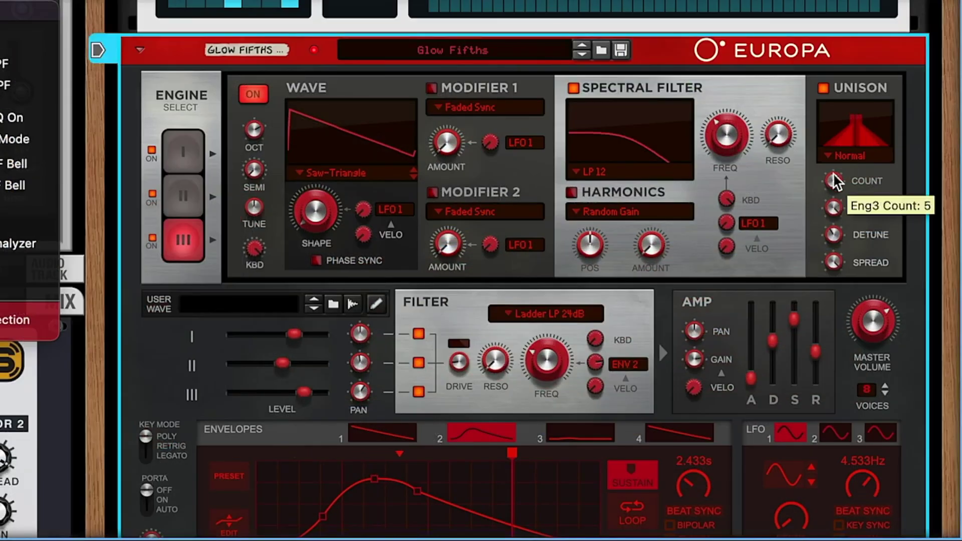
- Adjust the unison count of Europa's engine III and raise its spectral filter frequency
{"action": "left_click_drag", "start_coordinate": [832, 181], "coordinate": [843, 151]}
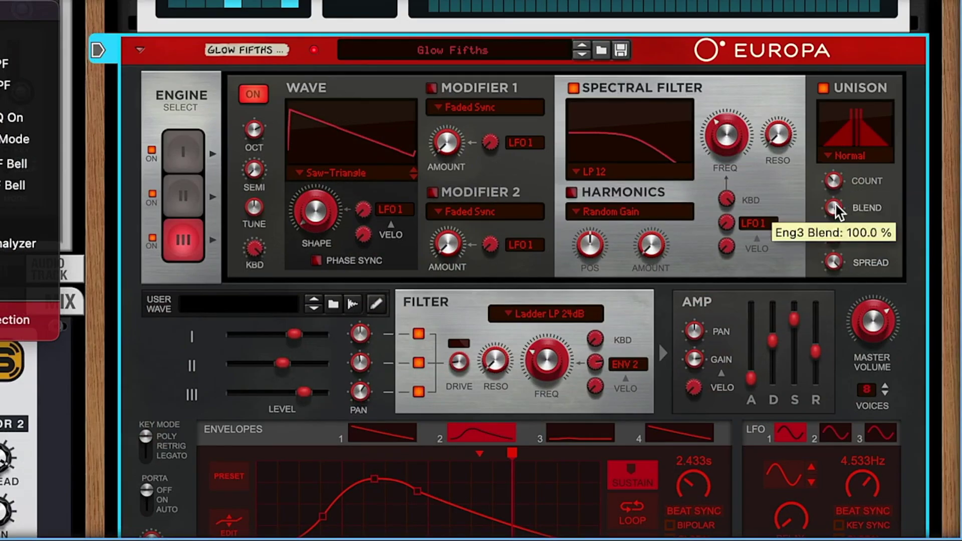
{"action": "left_click_drag", "start_coordinate": [723, 147], "coordinate": [725, 139]}
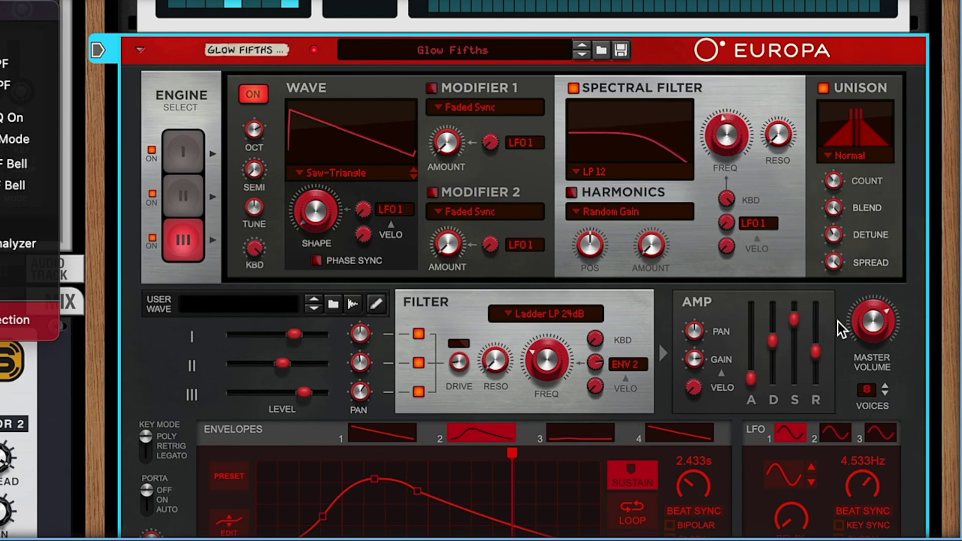
{"action": "scroll", "coordinate": [807, 326], "scroll_direction": "down", "scroll_amount": 2}
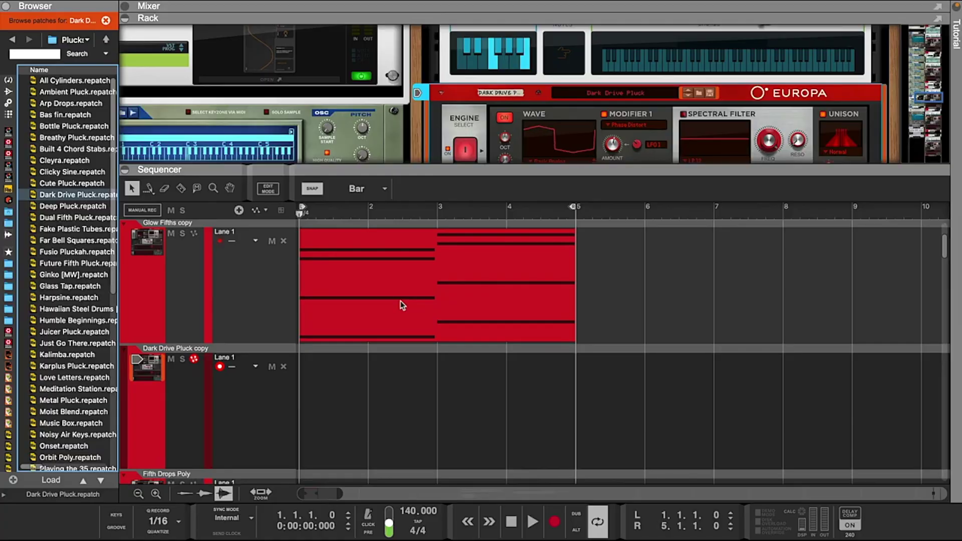
- Copy the Glow Fifths chord clip onto the Dark Drive Pluck copy track and open the copy with all its notes selected
{"action": "left_click_drag", "start_coordinate": [384, 303], "coordinate": [378, 427]}
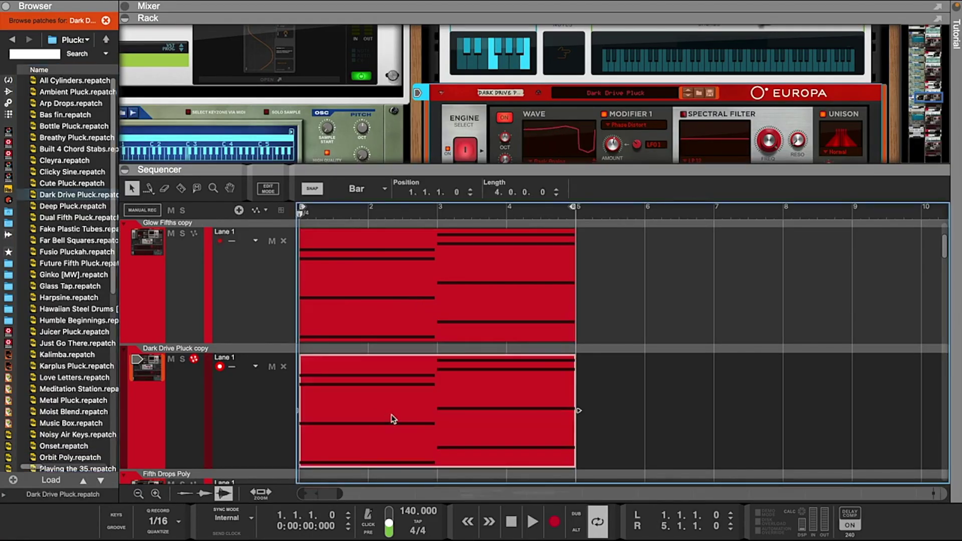
{"action": "double_click", "coordinate": [392, 419]}
{"action": "left_click_drag", "start_coordinate": [180, 66], "coordinate": [178, 5]}
{"action": "key", "text": "ctrl+a"}
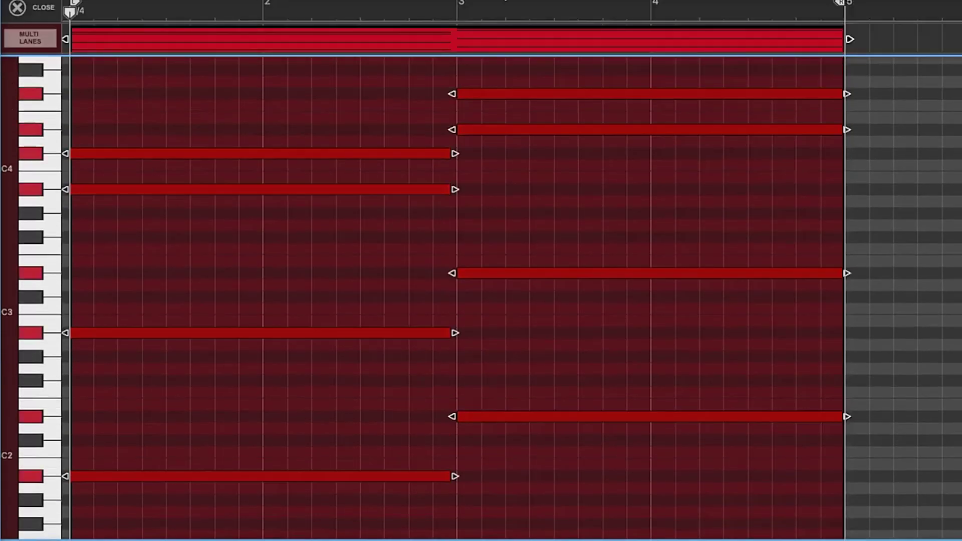
- Stagger the first chord by delaying the starts of A#3 and A#2, and add short C#3 and D#3 notes in bars 1 and 2
{"action": "left_click_drag", "start_coordinate": [66, 189], "coordinate": [118, 189]}
{"action": "left_click_drag", "start_coordinate": [65, 333], "coordinate": [168, 333]}
{"action": "mouse_move", "coordinate": [214, 297]}
{"action": "left_mouse_down"}
{"action": "mouse_move", "coordinate": [260, 297]}
{"action": "mouse_move", "coordinate": [310, 274]}
{"action": "left_mouse_up"}
{"action": "left_click", "coordinate": [362, 273]}
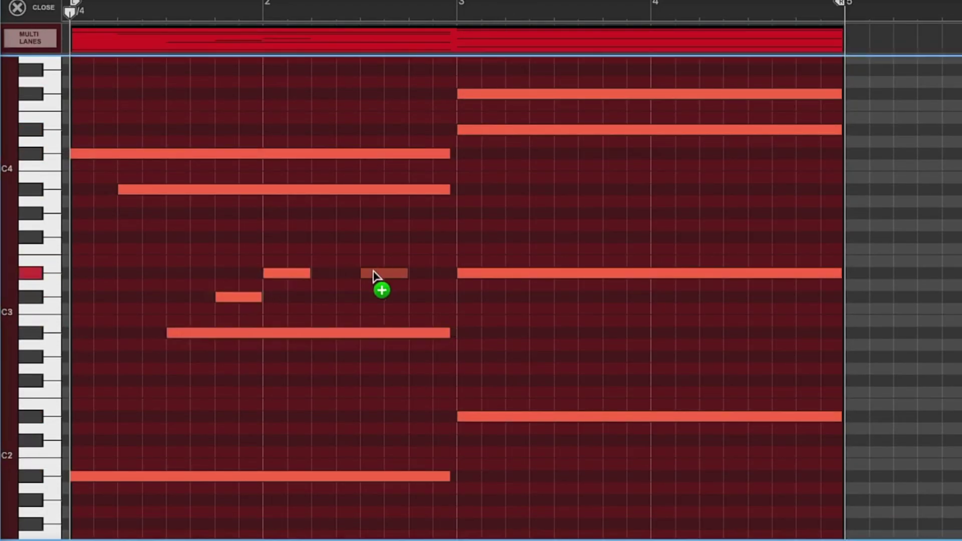
- Add an F3 note in bar 2 and a closing C#3 note that ends at bar 3, playing the phrase back
{"action": "left_click_drag", "start_coordinate": [373, 249], "coordinate": [434, 253]}
{"action": "key", "text": "space"}
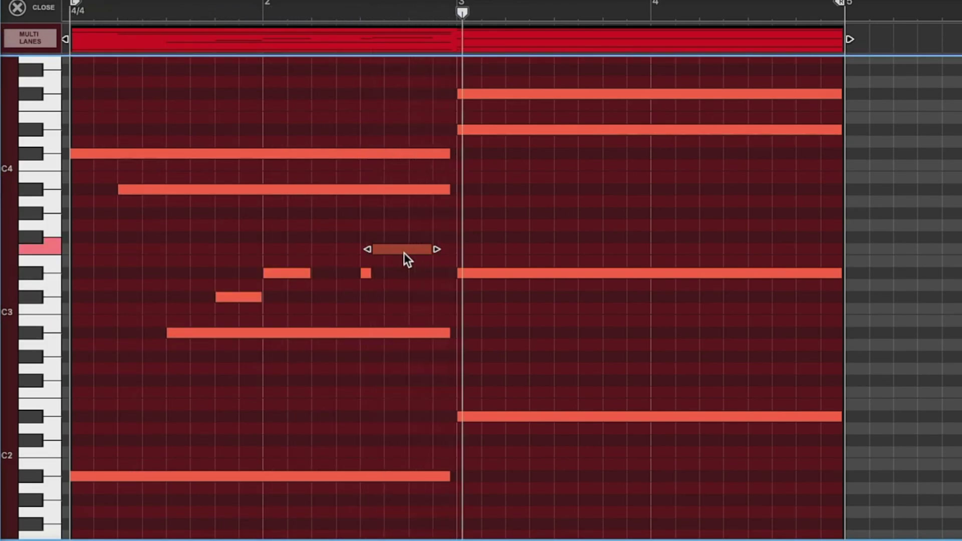
{"action": "left_click_drag", "start_coordinate": [383, 247], "coordinate": [423, 300]}
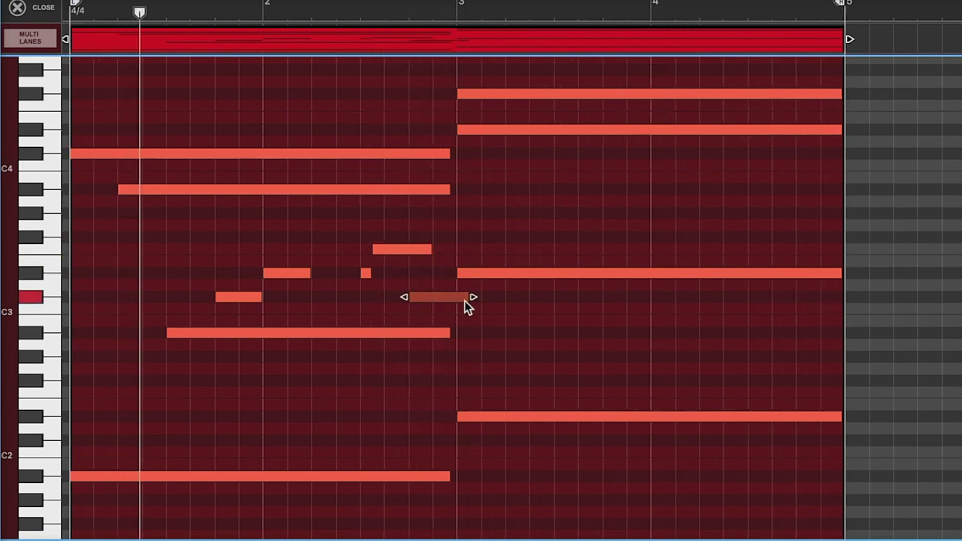
{"action": "mouse_move", "coordinate": [452, 301]}
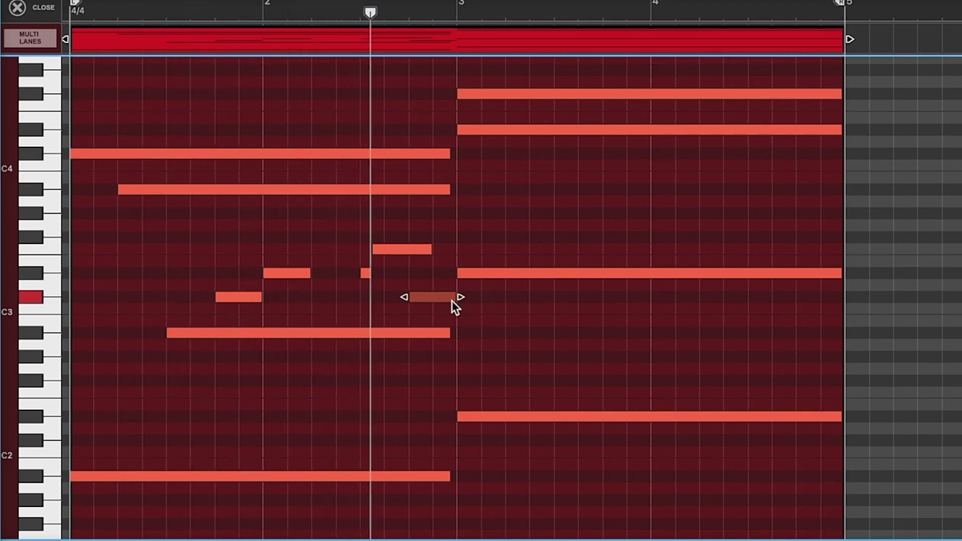
{"action": "key", "text": "space"}
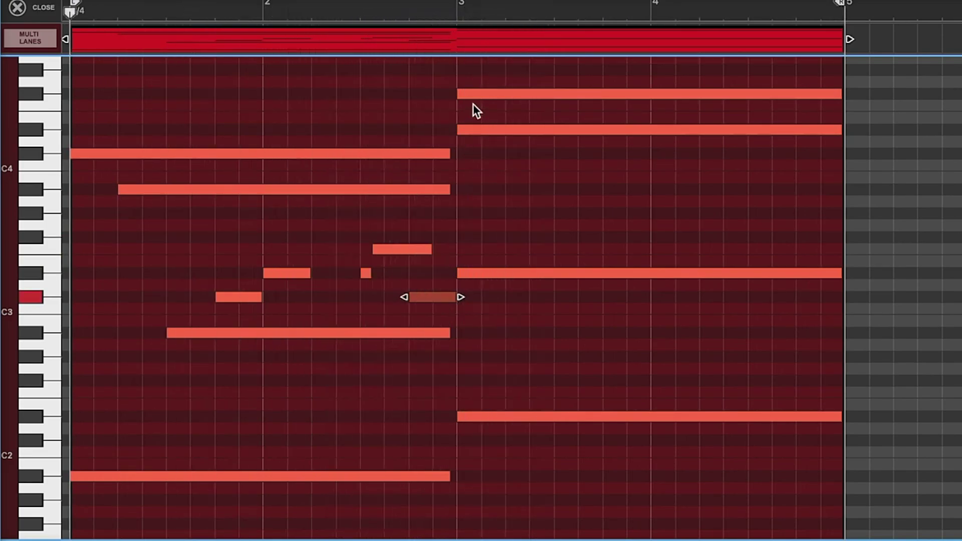
- Stagger the second chord in bars 3 and 4, add short melody notes between its tones, and delay the last D#3 slightly
{"action": "left_click_drag", "start_coordinate": [452, 130], "coordinate": [503, 130]}
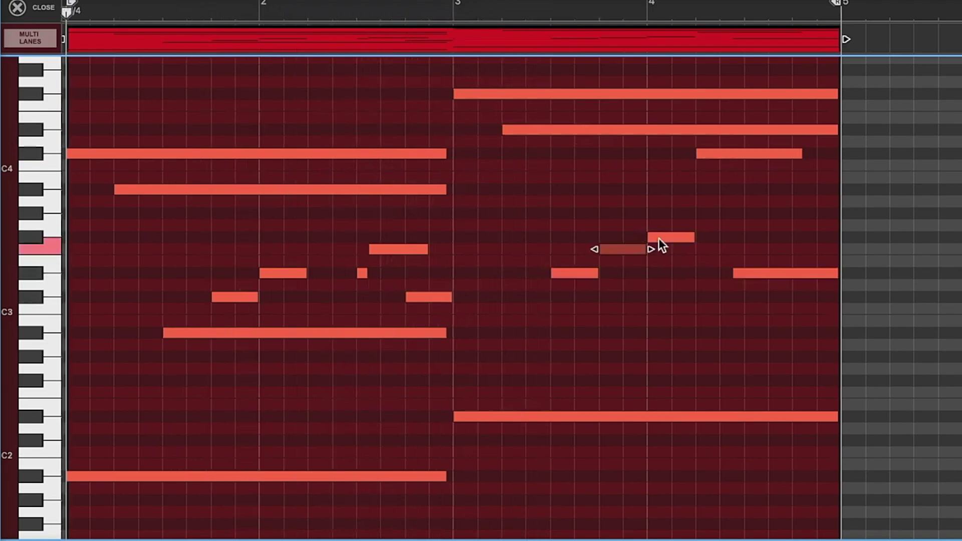
{"action": "key", "text": "space"}
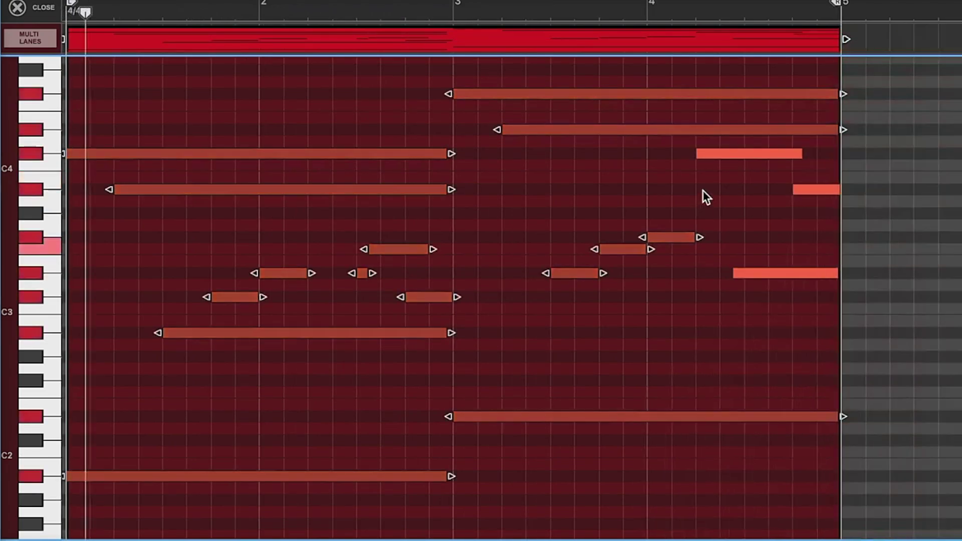
{"action": "left_click", "coordinate": [736, 273]}
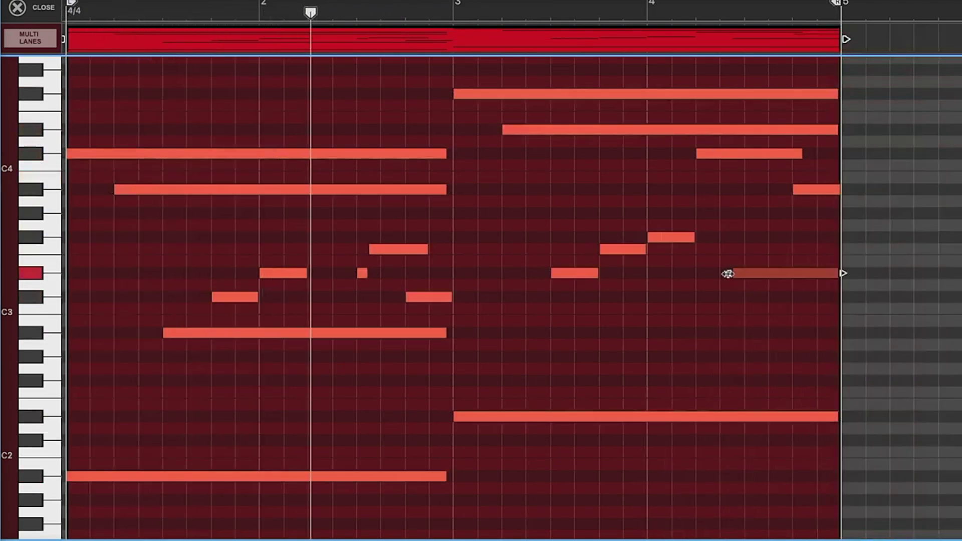
{"action": "left_click_drag", "start_coordinate": [728, 273], "coordinate": [747, 274]}
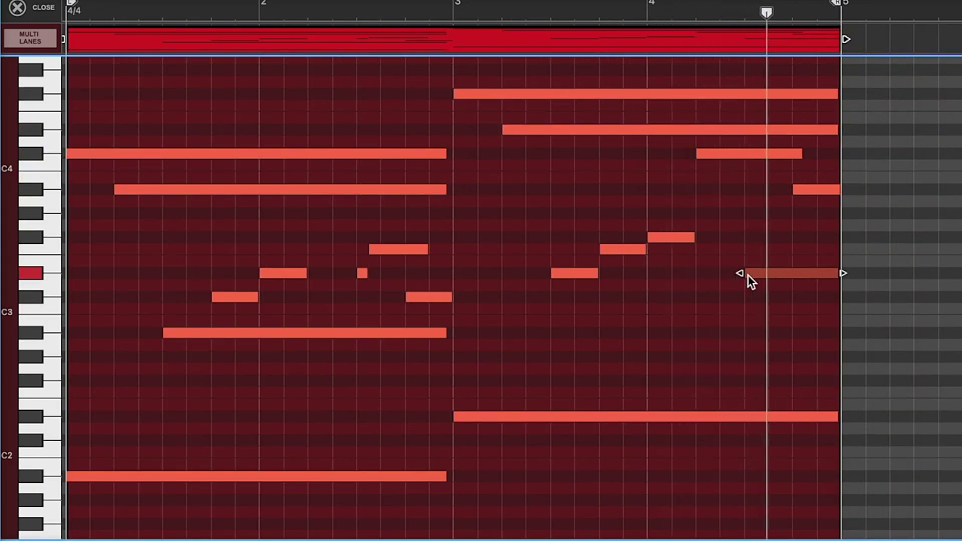
{"action": "left_click_drag", "start_coordinate": [80, 65], "coordinate": [772, 474]}
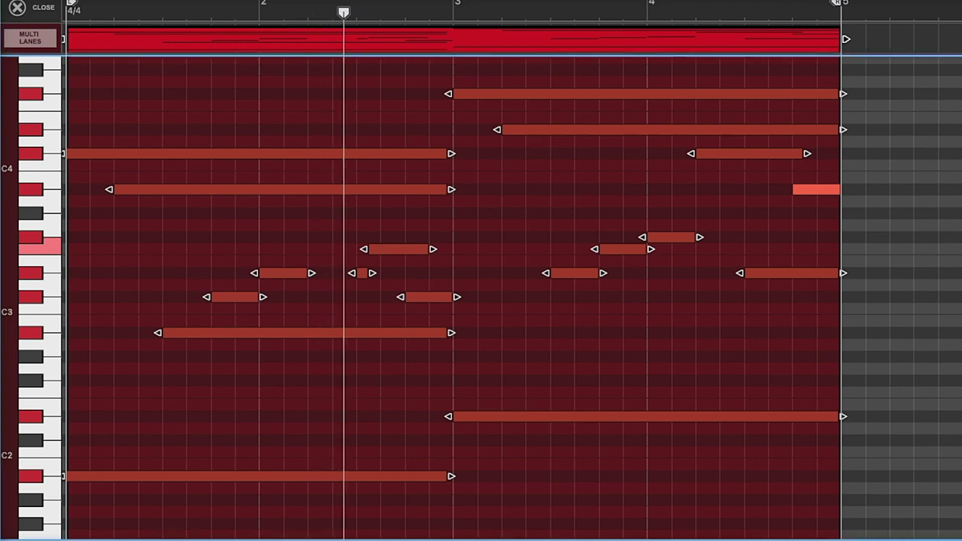
{"action": "left_click", "coordinate": [439, 227]}
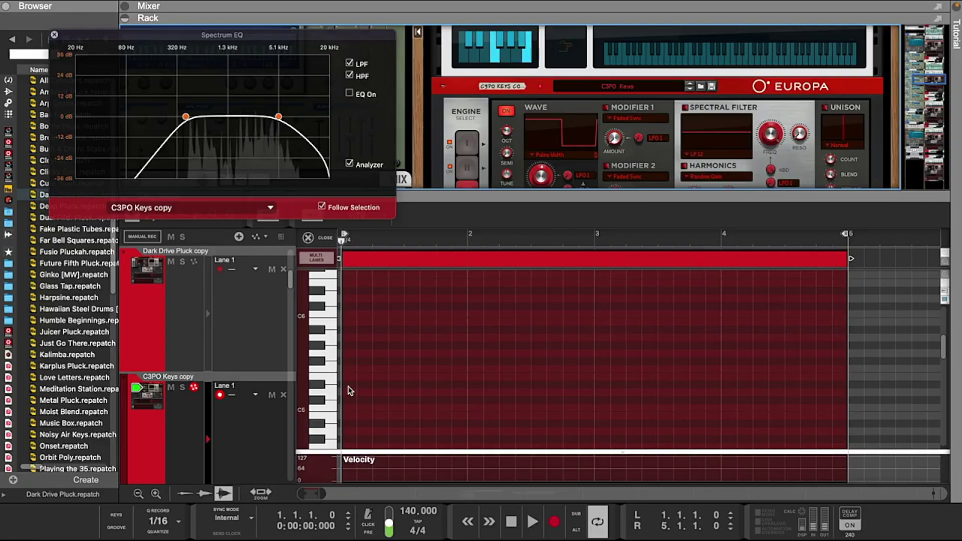
- On C3PO Keys copy, draw short A#4-C#5-F5 chords on each beat of bars 1-2 and D#5-F#5-A#5 chords in bars 3-4, deleting the surplus at bar 5
{"action": "left_click", "coordinate": [345, 427]}
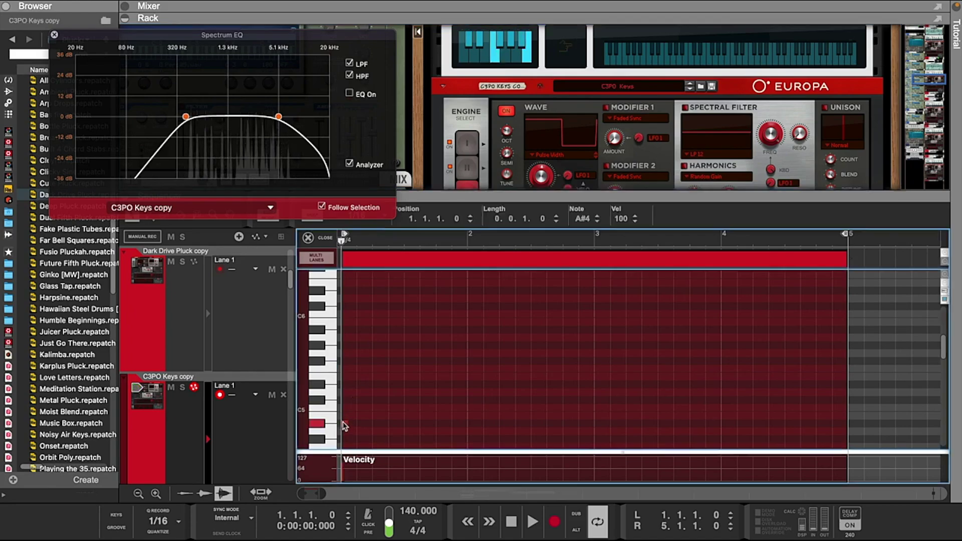
{"action": "left_click", "coordinate": [346, 402]}
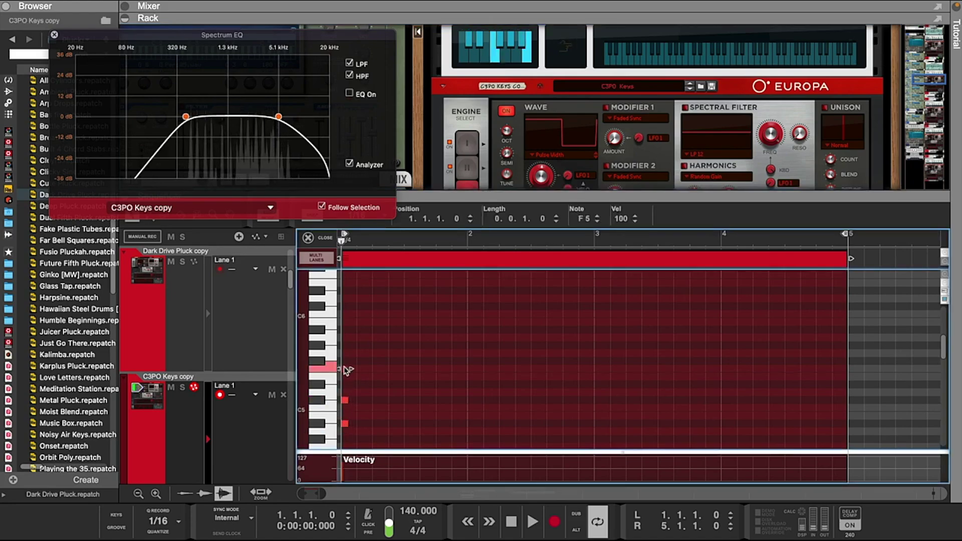
{"action": "key", "text": "space"}
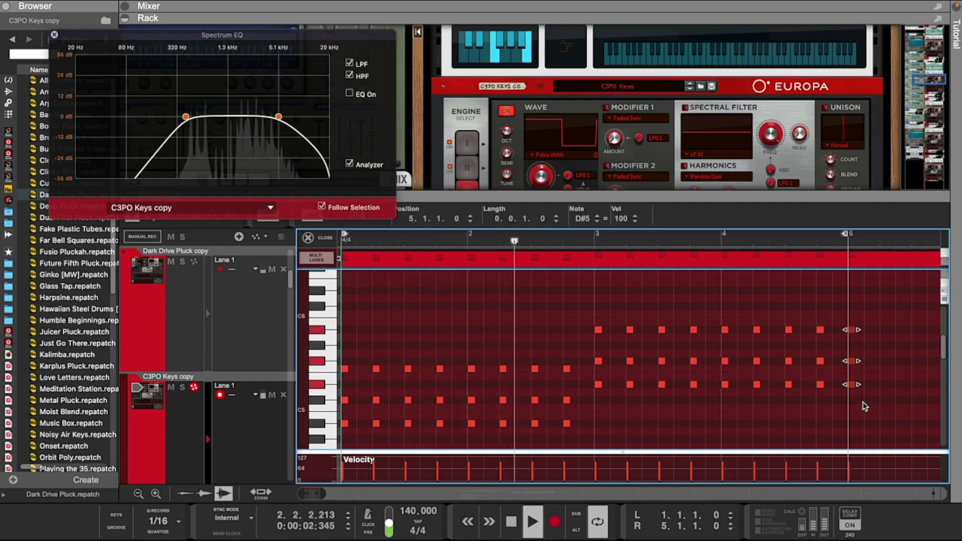
{"action": "key", "text": "Delete"}
{"action": "scroll", "coordinate": [554, 370], "scroll_direction": "down", "scroll_amount": 2}
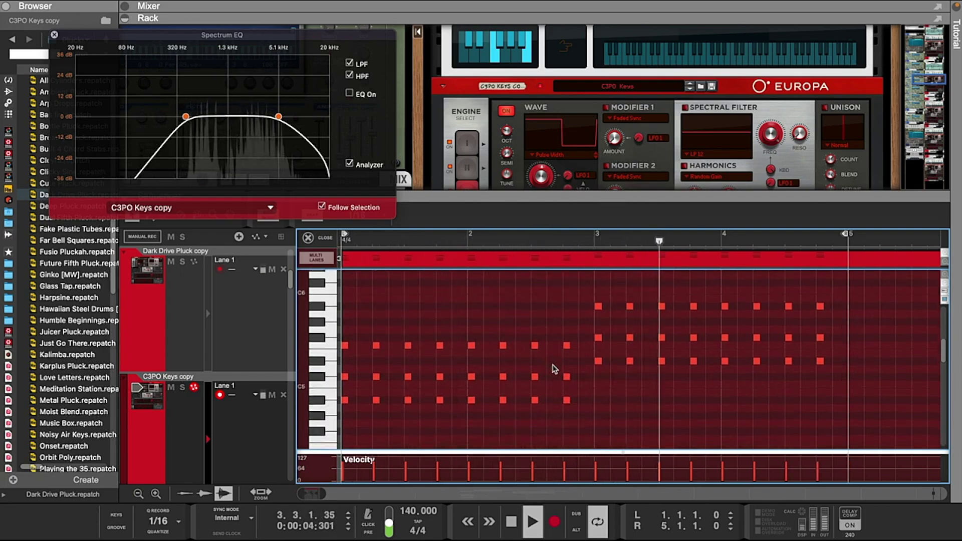
- Switch the Sweeper with the Crotchet Step Filter patch from Bypass to On
{"action": "scroll", "coordinate": [627, 117], "scroll_direction": "down", "scroll_amount": 10}
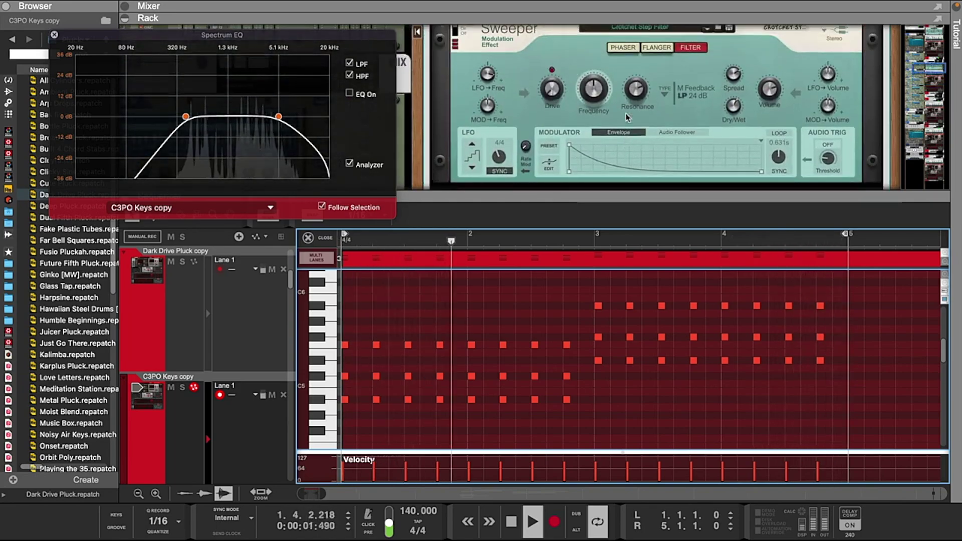
{"action": "left_click_drag", "start_coordinate": [596, 193], "coordinate": [601, 216]}
{"action": "scroll", "coordinate": [576, 151], "scroll_direction": "up", "scroll_amount": 1}
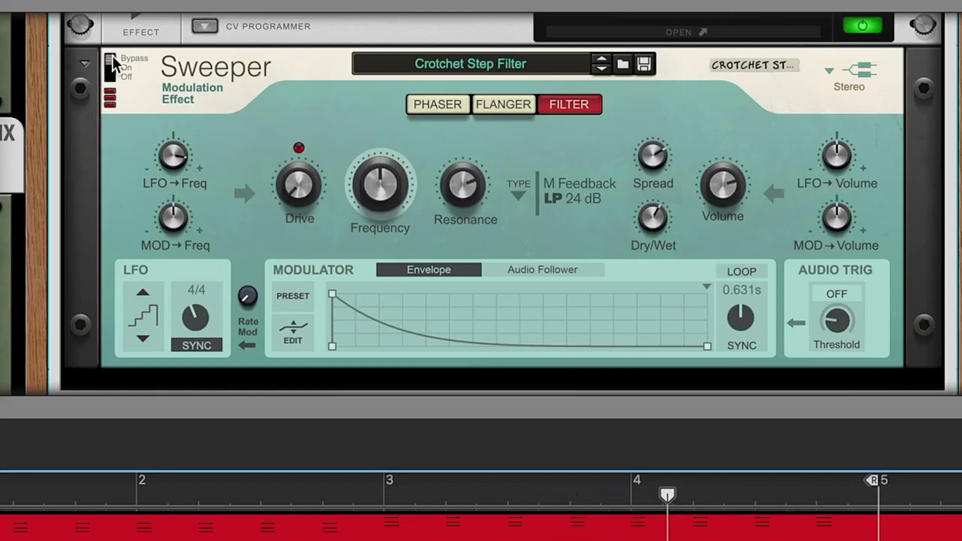
{"action": "left_click_drag", "start_coordinate": [111, 59], "coordinate": [112, 65]}
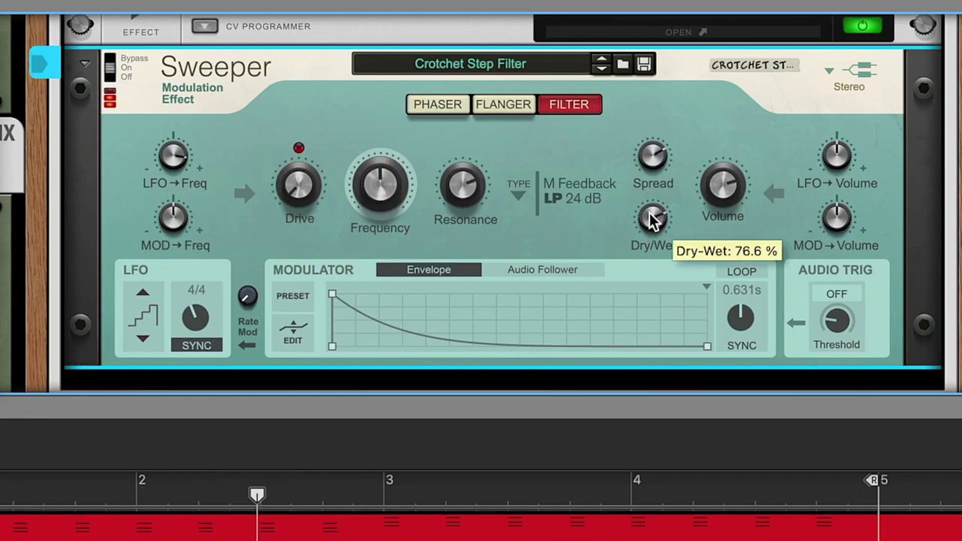
- Increase the Sweeper's spread and adjust its dry/wet mix
{"action": "mouse_move", "coordinate": [649, 212]}
{"action": "left_mouse_down"}
{"action": "mouse_move", "coordinate": [653, 198]}
{"action": "mouse_move", "coordinate": [653, 218]}
{"action": "left_mouse_up"}
{"action": "left_click_drag", "start_coordinate": [648, 164], "coordinate": [650, 157]}
{"action": "mouse_move", "coordinate": [658, 219]}
{"action": "left_mouse_down"}
{"action": "mouse_move", "coordinate": [660, 191]}
{"action": "mouse_move", "coordinate": [663, 228]}
{"action": "mouse_move", "coordinate": [654, 210]}
{"action": "left_mouse_up"}
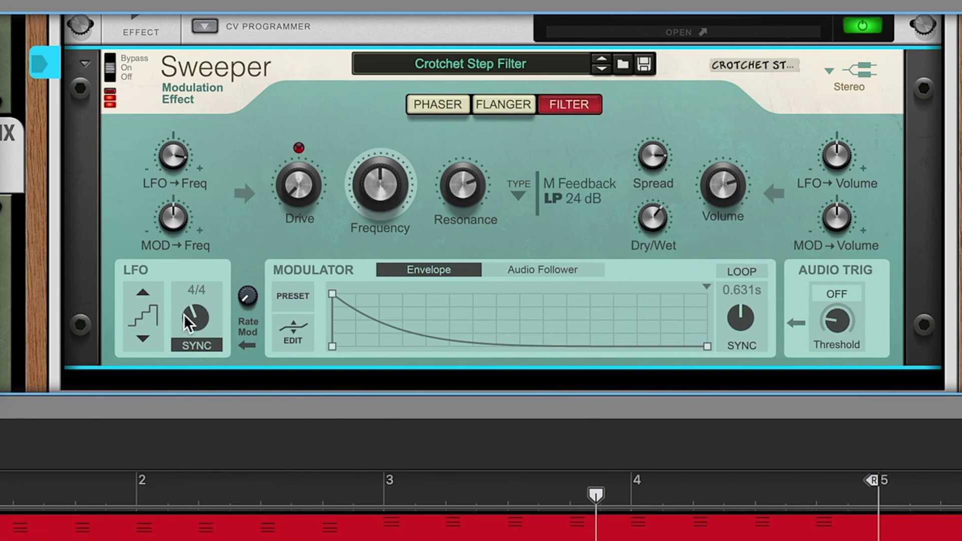
- Set the Sweeper's synced LFO rate to 2/4 and fine-tune the dry/wet balance
{"action": "left_click_drag", "start_coordinate": [189, 309], "coordinate": [188, 302]}
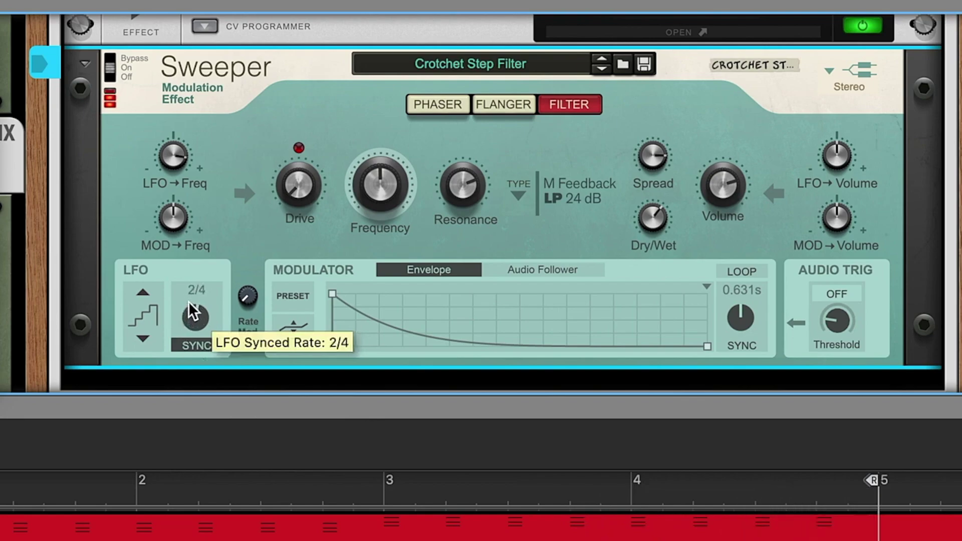
{"action": "left_click_drag", "start_coordinate": [654, 218], "coordinate": [666, 203]}
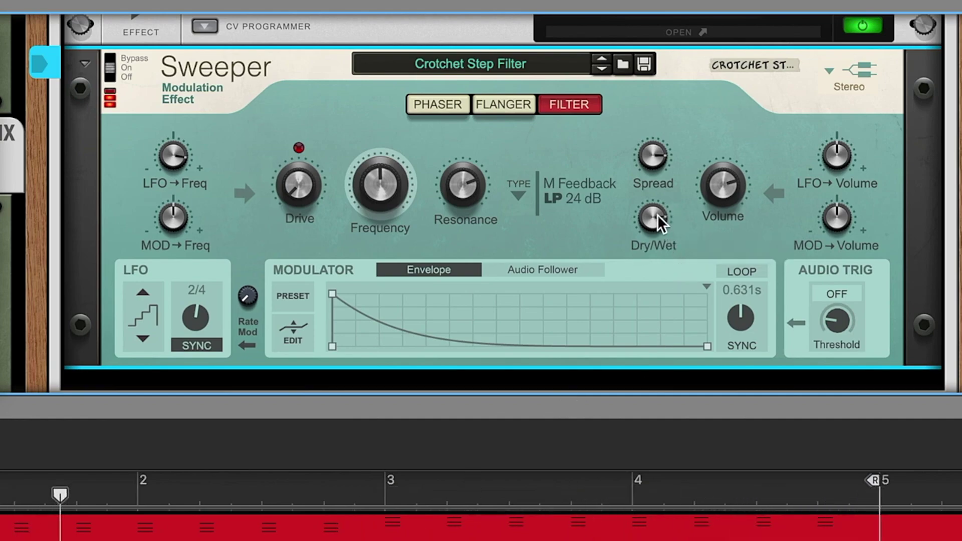
{"action": "left_click_drag", "start_coordinate": [656, 217], "coordinate": [654, 216]}
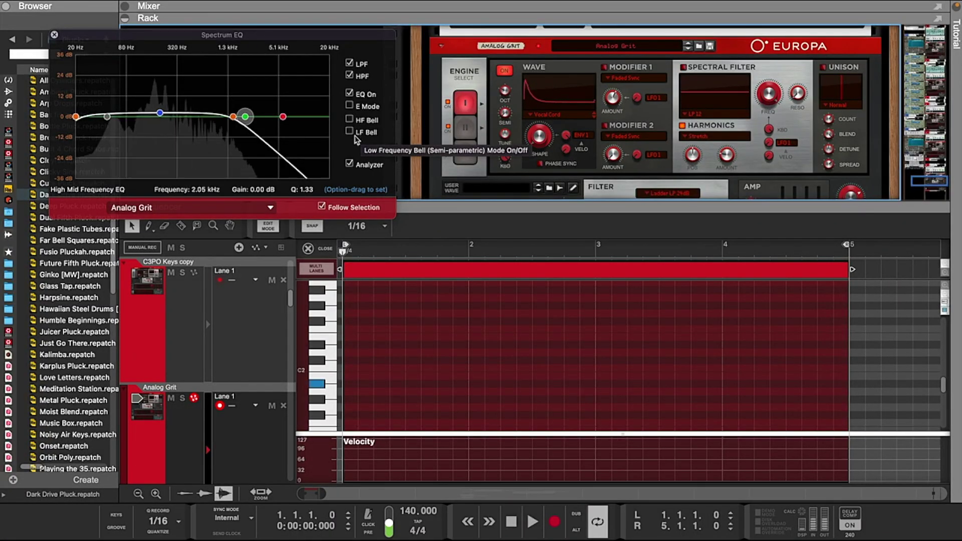
- On the Analog Grit track, draw a two-bar A#1 bass note from bar 1, copy it to D#2 at bar 3, and play it back
{"action": "left_click", "coordinate": [345, 386]}
{"action": "left_click", "coordinate": [346, 385]}
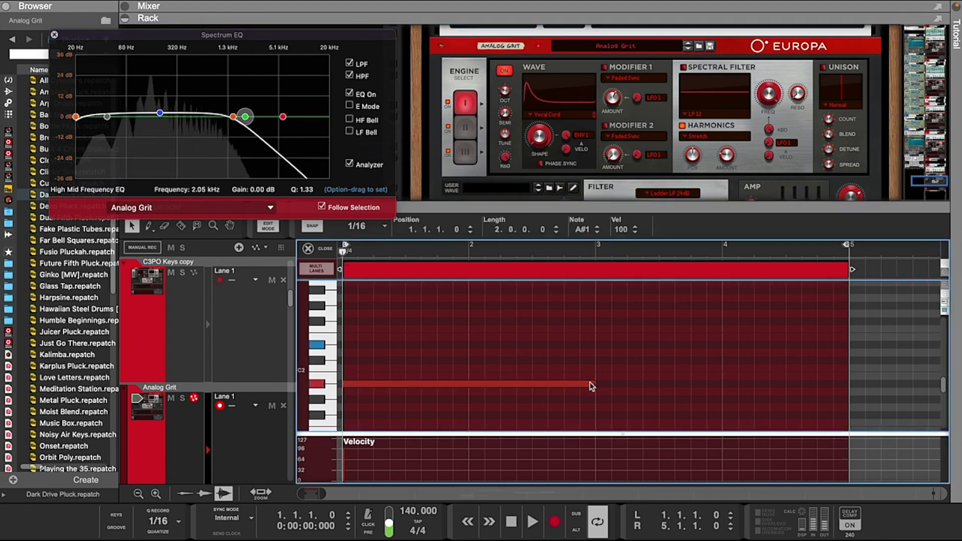
{"action": "left_click_drag", "start_coordinate": [536, 385], "coordinate": [780, 348]}
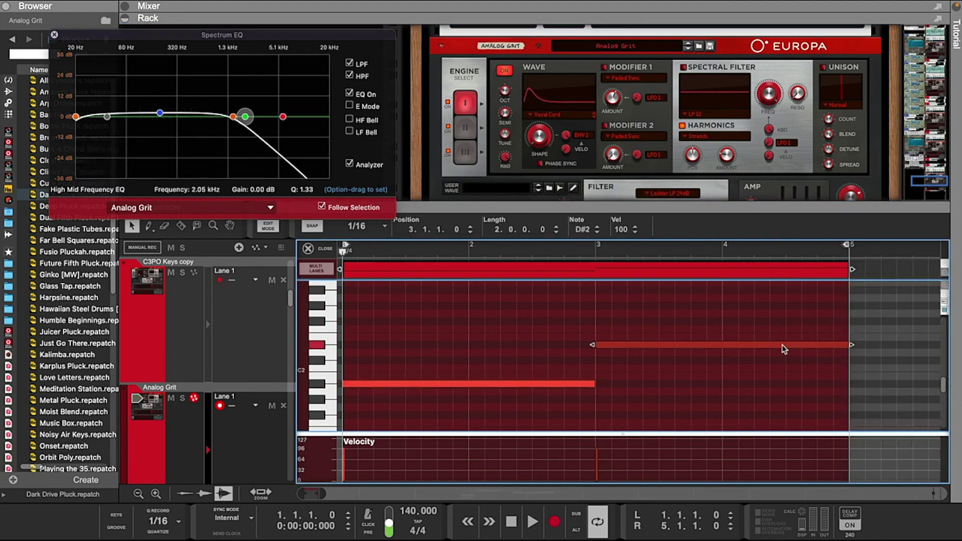
{"action": "key", "text": "space"}
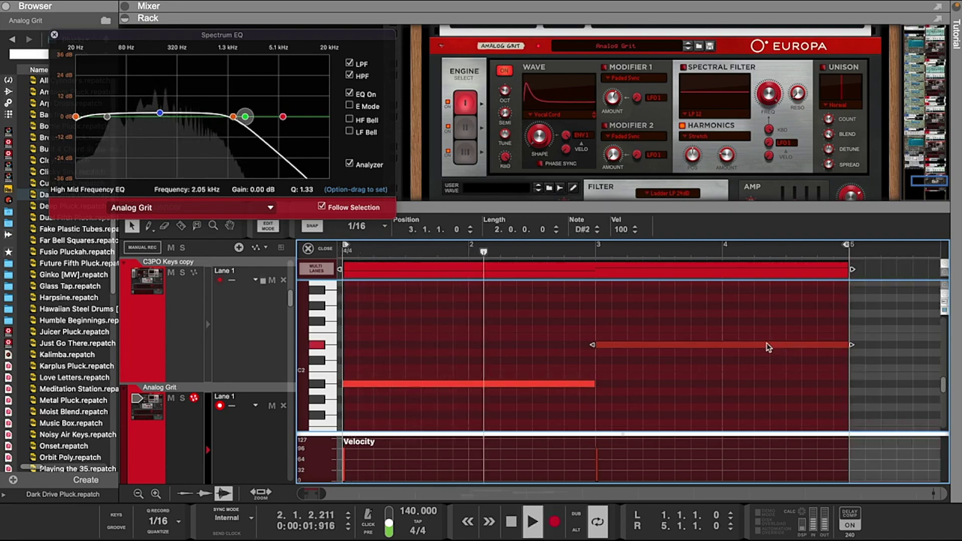
- Lower the Analog Grit channel's low-mid EQ gain to 1.90 dB at 200 Hz and close the Spectrum EQ
{"action": "left_click", "coordinate": [159, 113]}
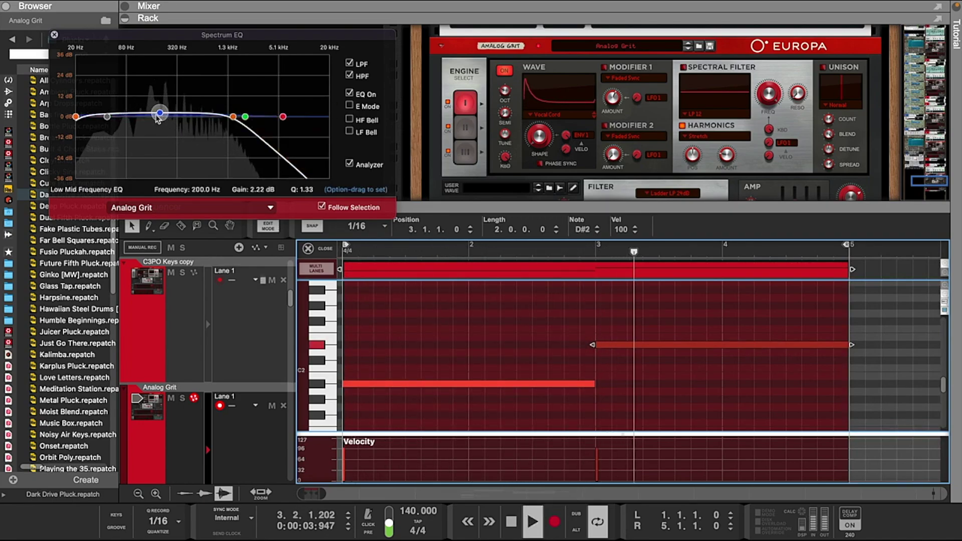
{"action": "left_click_drag", "start_coordinate": [159, 115], "coordinate": [141, 117]}
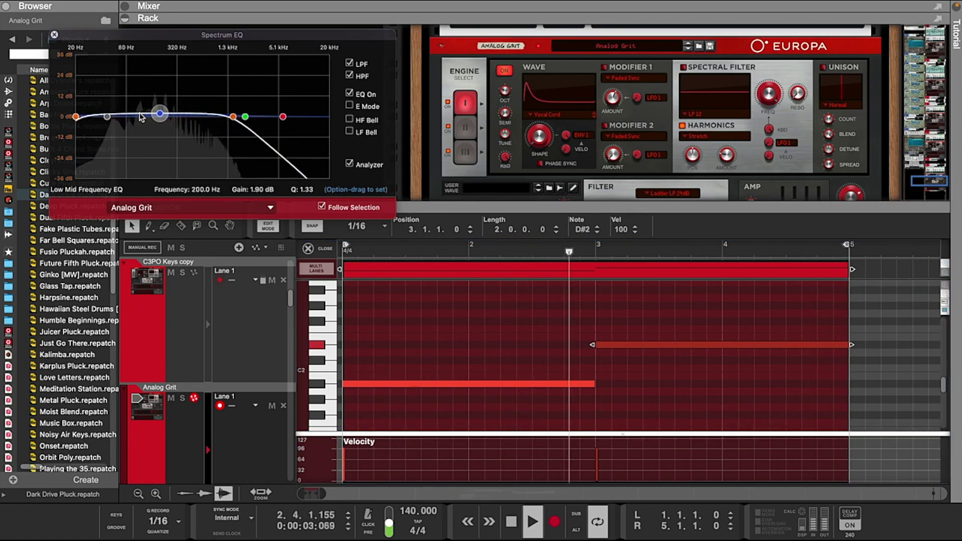
{"action": "left_click", "coordinate": [245, 117]}
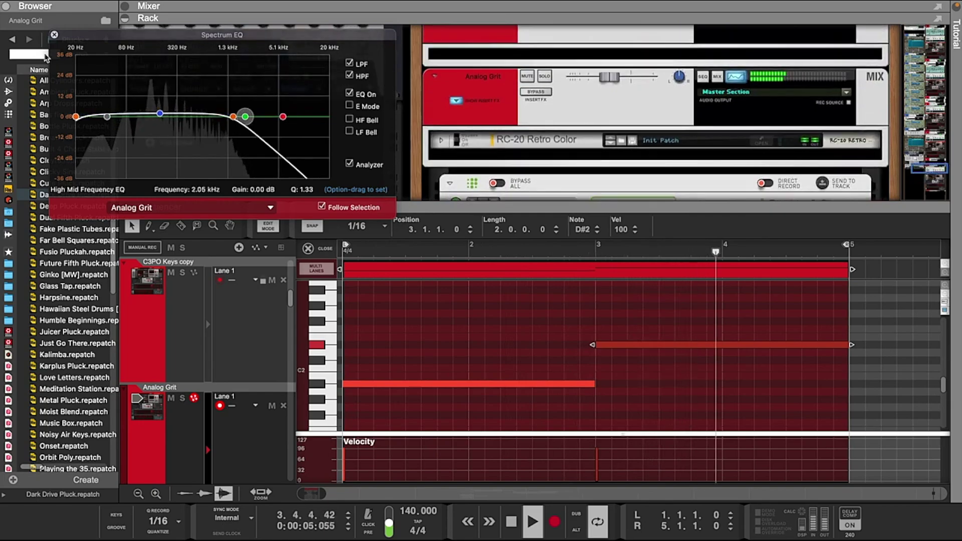
{"action": "left_click", "coordinate": [54, 35]}
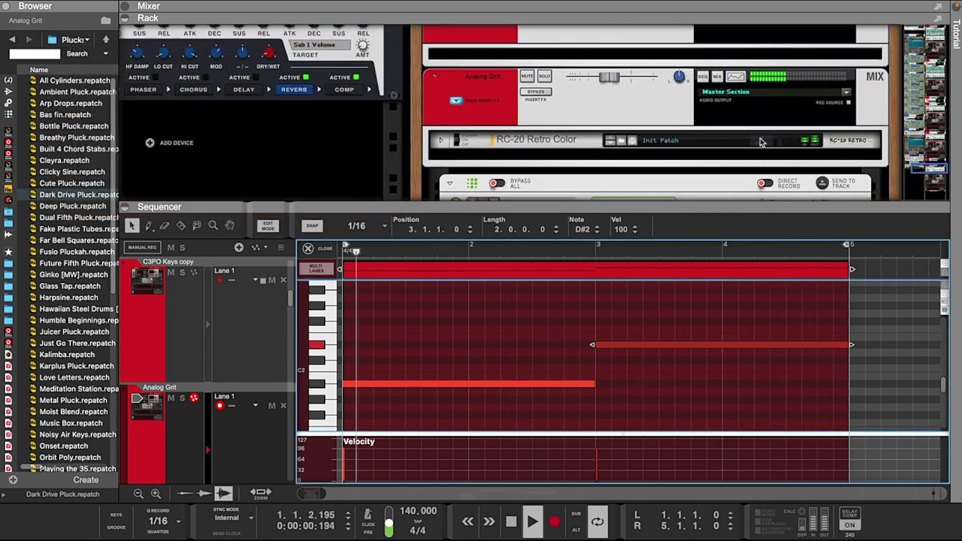
- Open the Analog Grit channel's RC-20 Retro Color, adjust its Space amount and slightly reduce the overall Magnitude
{"action": "left_click", "coordinate": [761, 142]}
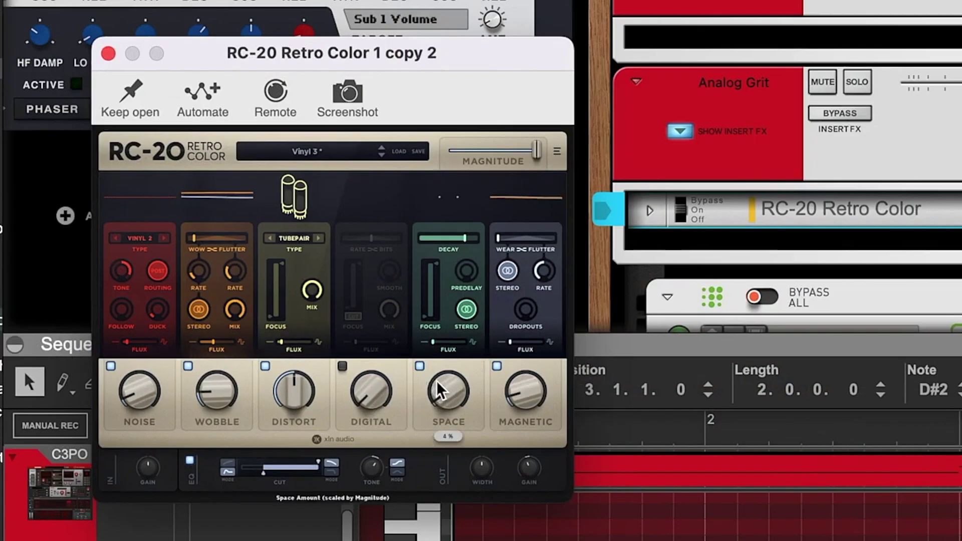
{"action": "left_click_drag", "start_coordinate": [440, 384], "coordinate": [440, 371]}
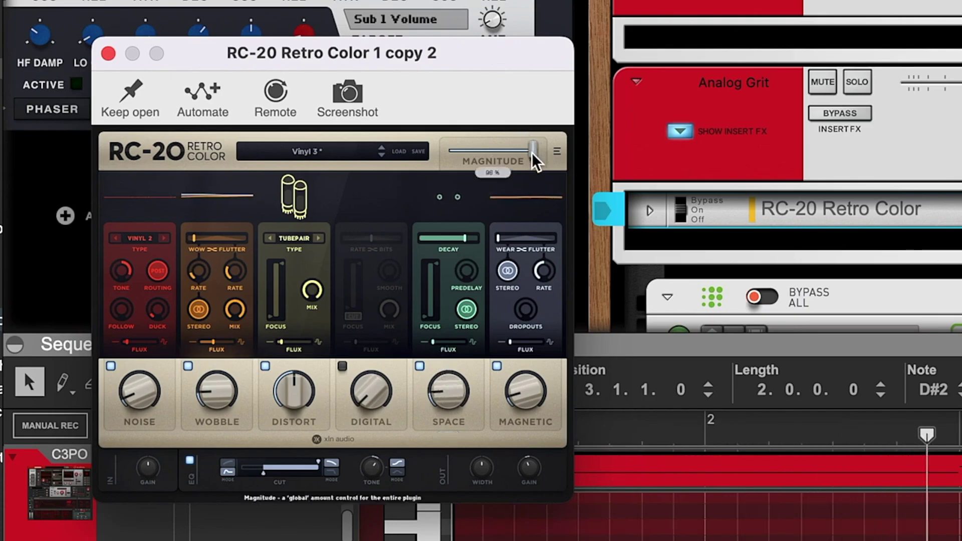
{"action": "left_click_drag", "start_coordinate": [539, 160], "coordinate": [533, 161]}
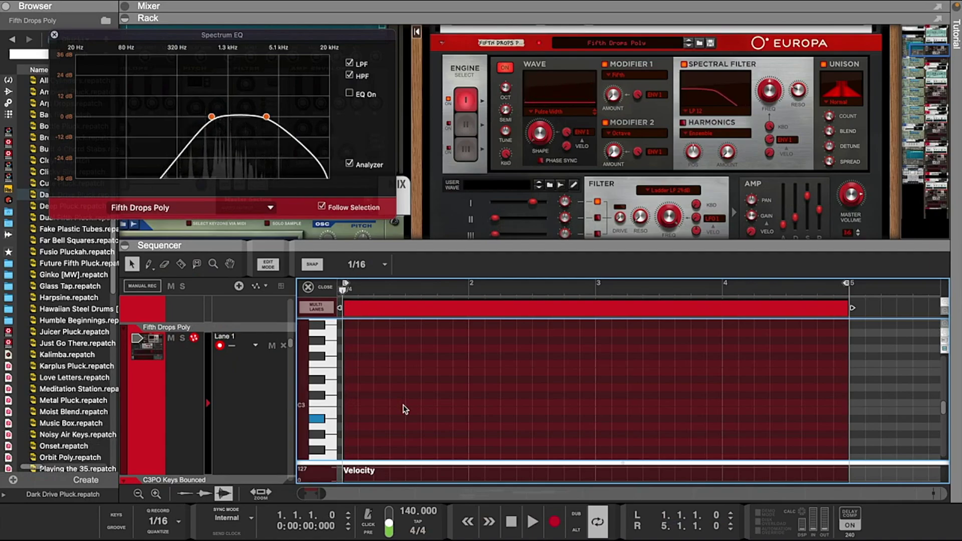
- On the Fifth Drops Poly track, draw one-bar notes A#2 at bar 1 and D#3 at bar 3, and play them back
{"action": "left_click", "coordinate": [350, 420]}
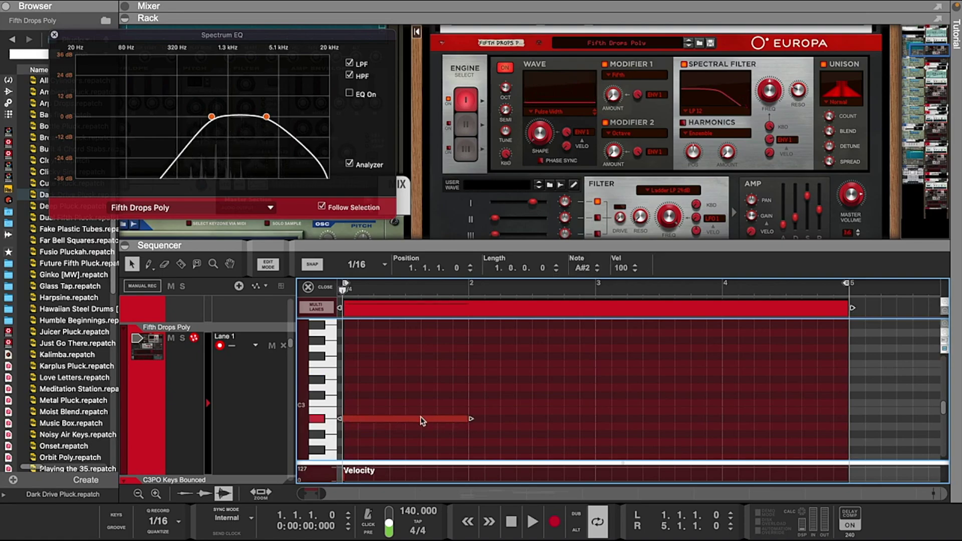
{"action": "left_click", "coordinate": [669, 381]}
{"action": "key", "text": "space"}
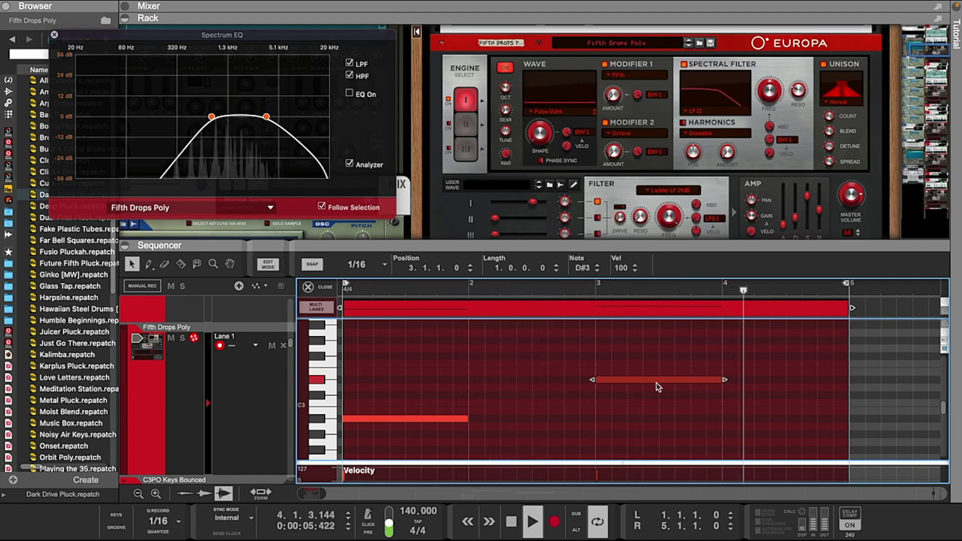
{"action": "scroll", "coordinate": [555, 123], "scroll_direction": "up", "scroll_amount": 1}
{"action": "scroll", "coordinate": [554, 124], "scroll_direction": "down", "scroll_amount": 2}
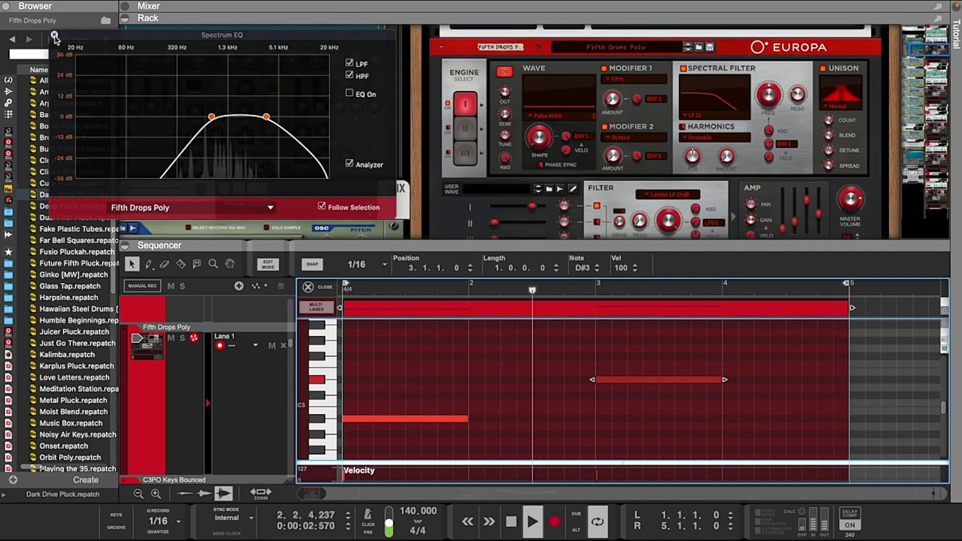
- Close the Spectrum EQ, show the mixer enlarged and fine-tune the C3PO Keys copy channel's level
{"action": "left_click", "coordinate": [54, 35]}
{"action": "key", "text": "F5"}
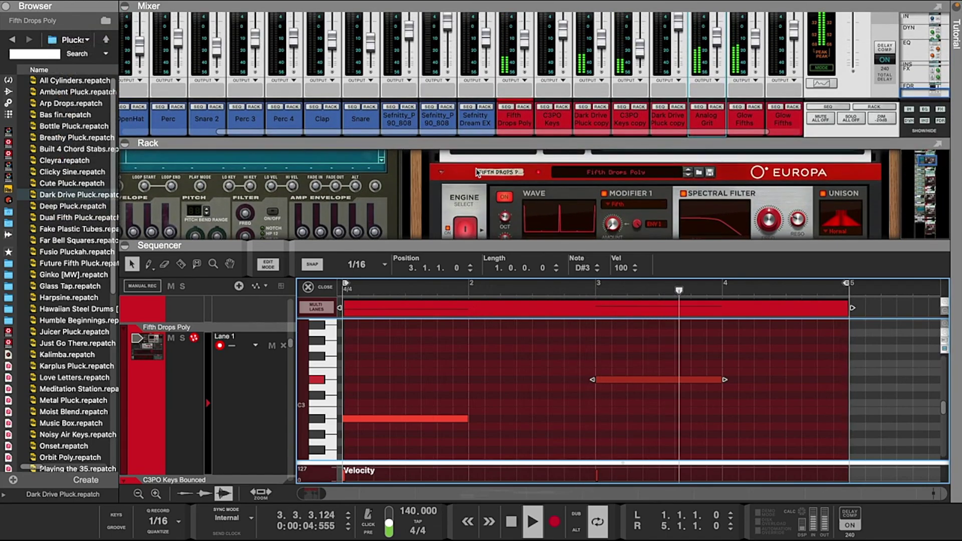
{"action": "left_click_drag", "start_coordinate": [482, 239], "coordinate": [486, 275]}
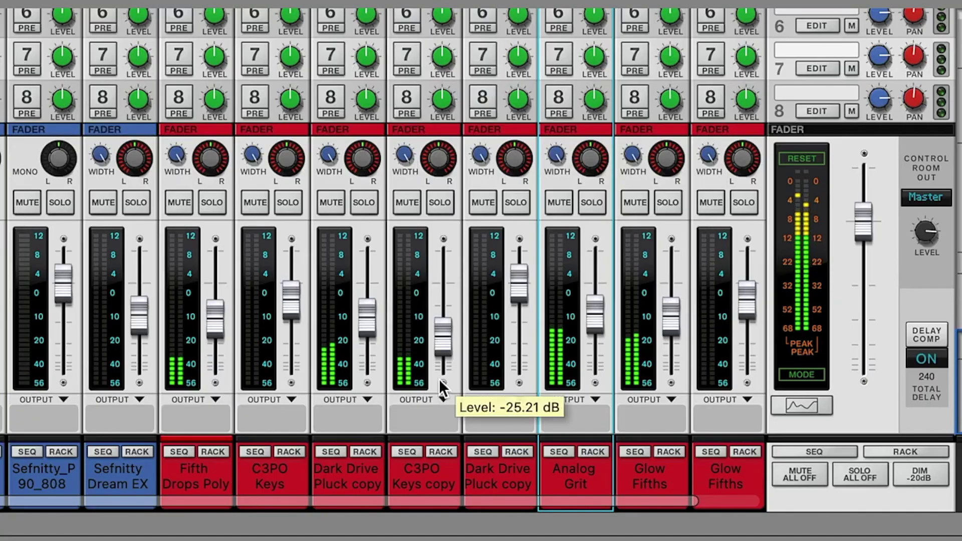
{"action": "scroll", "coordinate": [440, 379], "scroll_direction": "right", "scroll_amount": 2}
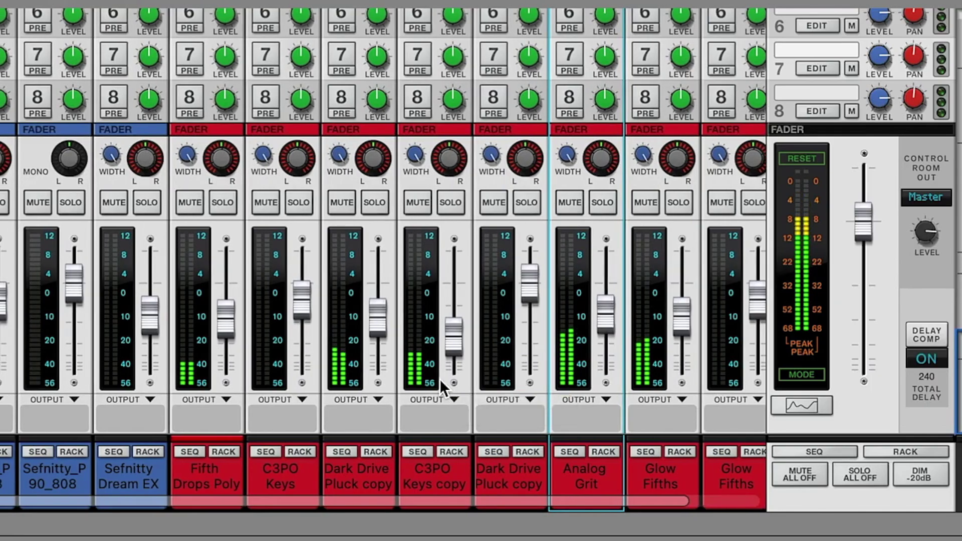
{"action": "scroll", "coordinate": [440, 379], "scroll_direction": "right", "scroll_amount": 2}
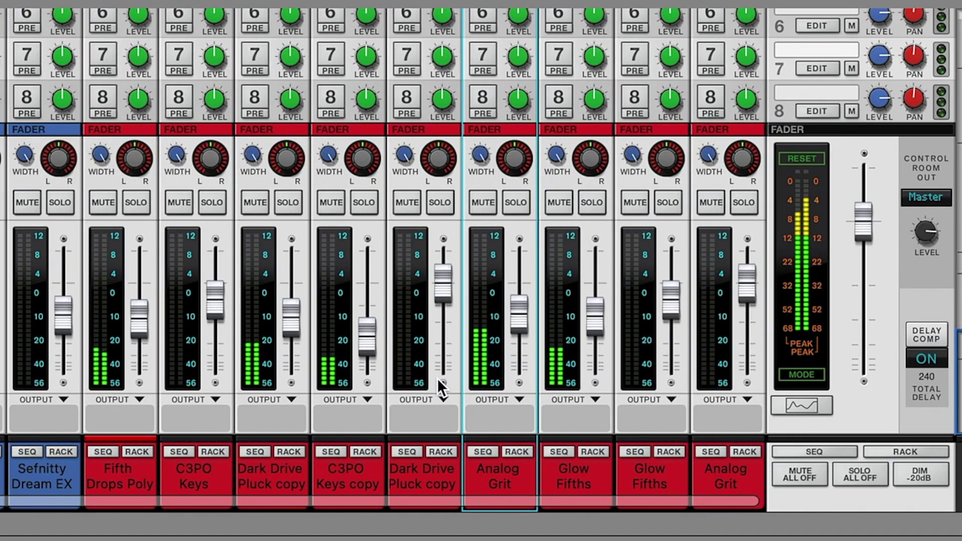
{"action": "mouse_move", "coordinate": [437, 377]}
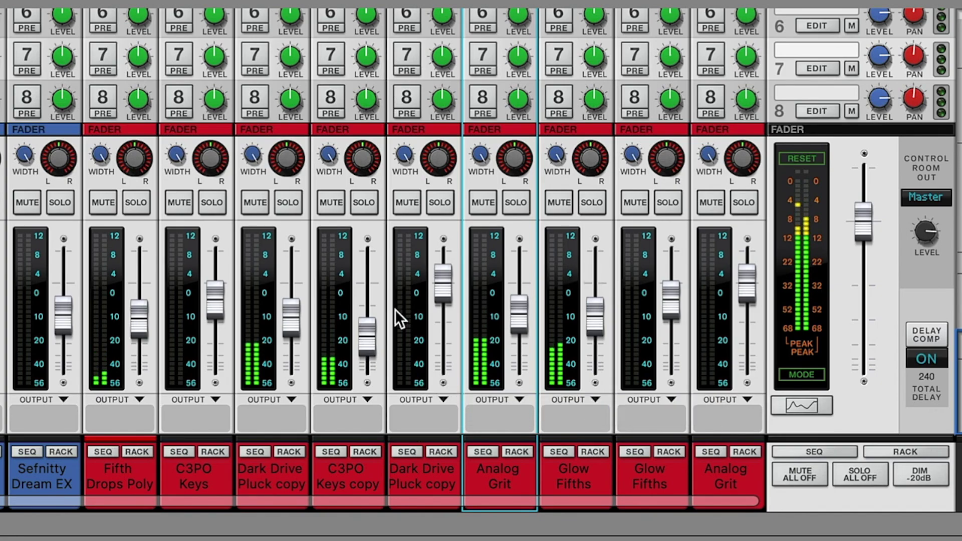
{"action": "left_click_drag", "start_coordinate": [374, 332], "coordinate": [375, 329]}
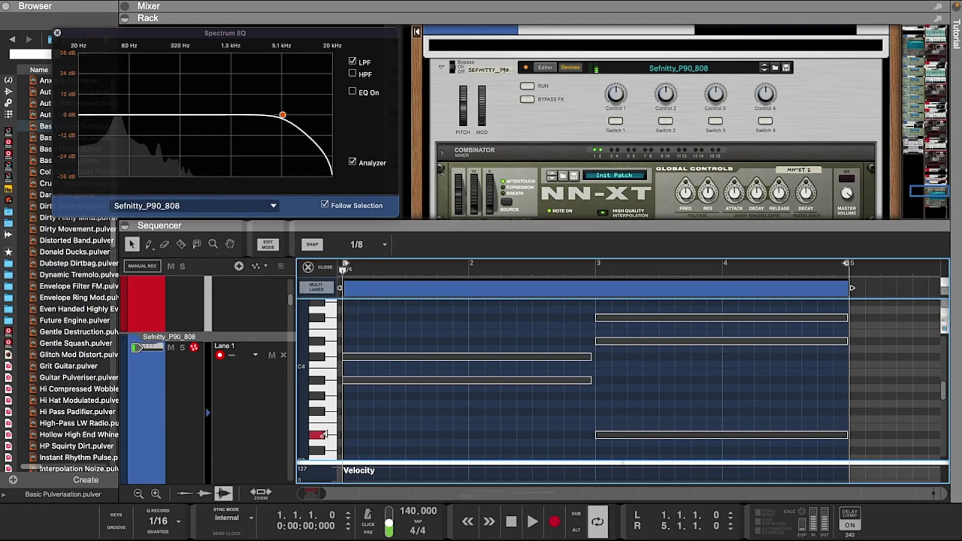
- On the Sefnitty_P90_808 track, draw three 1/8 notes on A#3 from bar 1 and three on D#3 from bar 3, and play them back
{"action": "scroll", "coordinate": [322, 435], "scroll_direction": "up", "scroll_amount": 1}
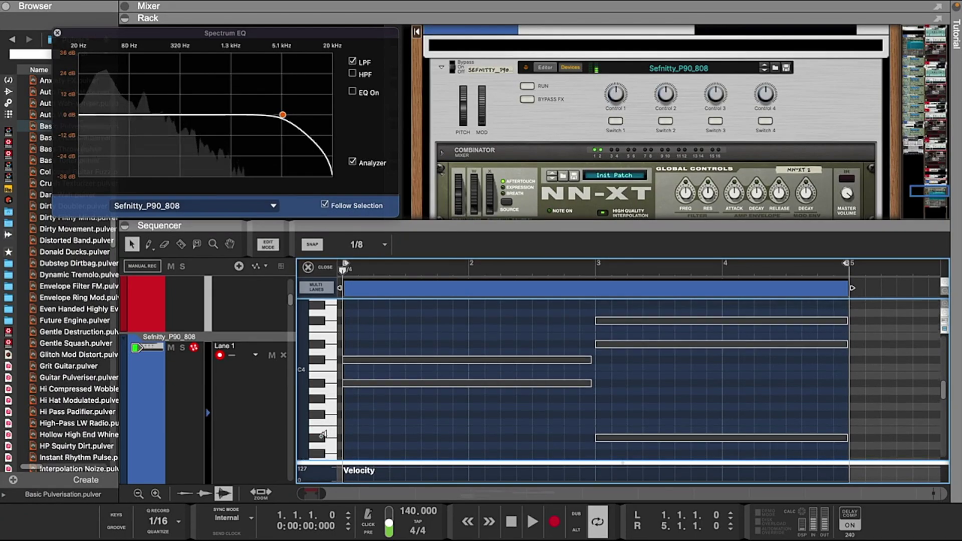
{"action": "key", "text": "w"}
{"action": "left_click", "coordinate": [350, 383]}
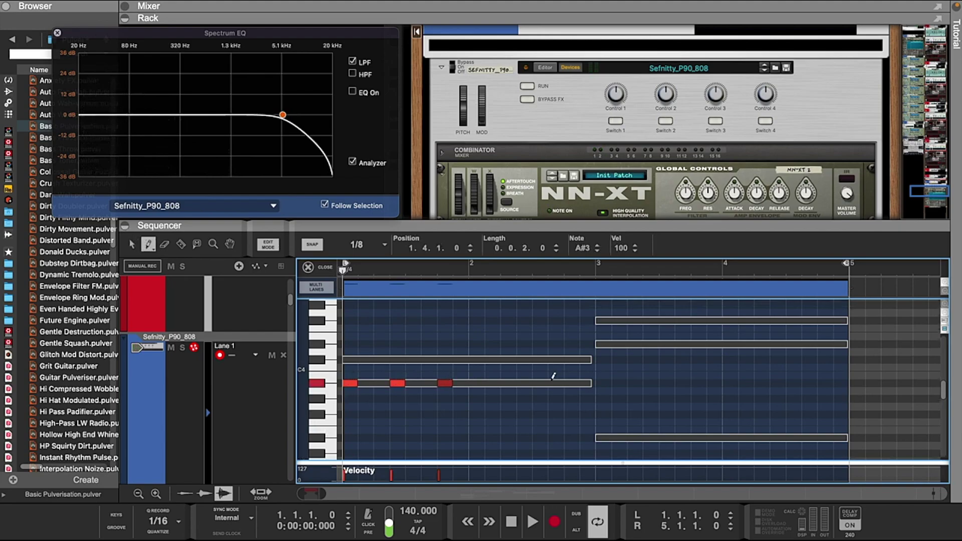
{"action": "key", "text": "space"}
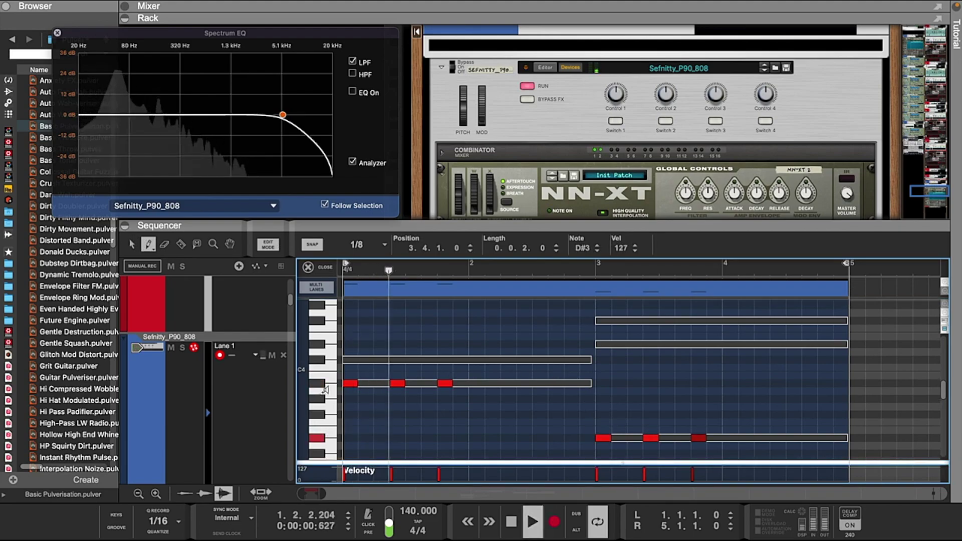
- Add the Basic Pulverisation Pulveriser patch as an insert on the Sefnitty_P90_808 channel and set its Blend to 14%
{"action": "left_click", "coordinate": [57, 34]}
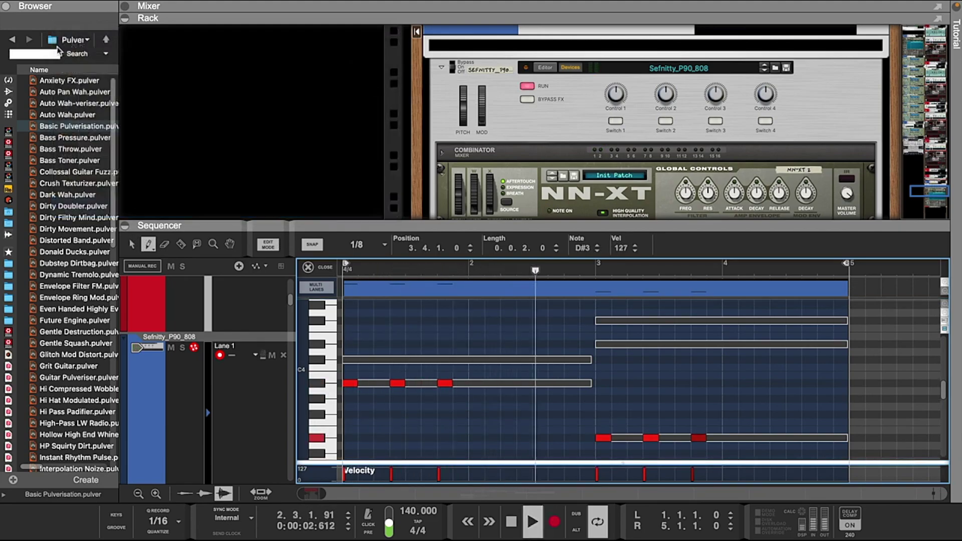
{"action": "left_click", "coordinate": [72, 127]}
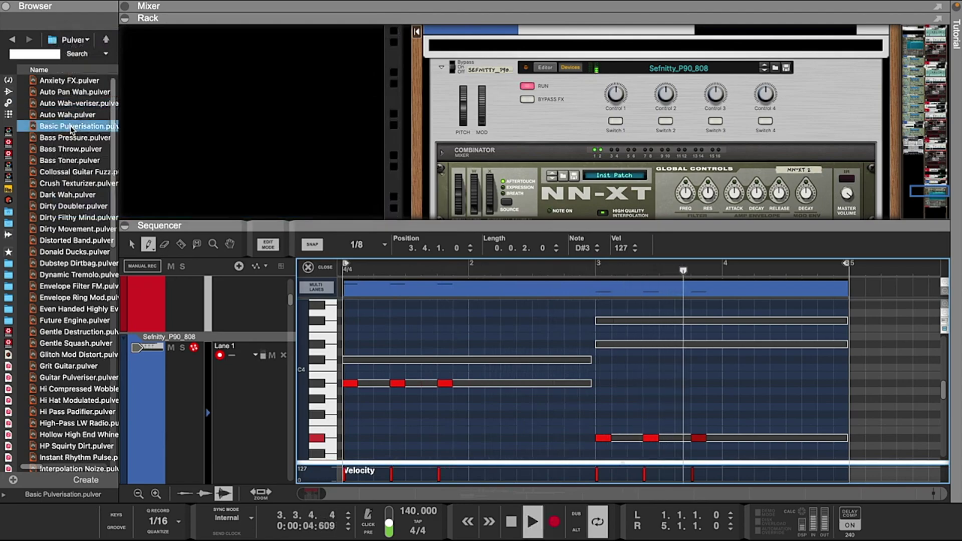
{"action": "left_click_drag", "start_coordinate": [73, 129], "coordinate": [654, 32]}
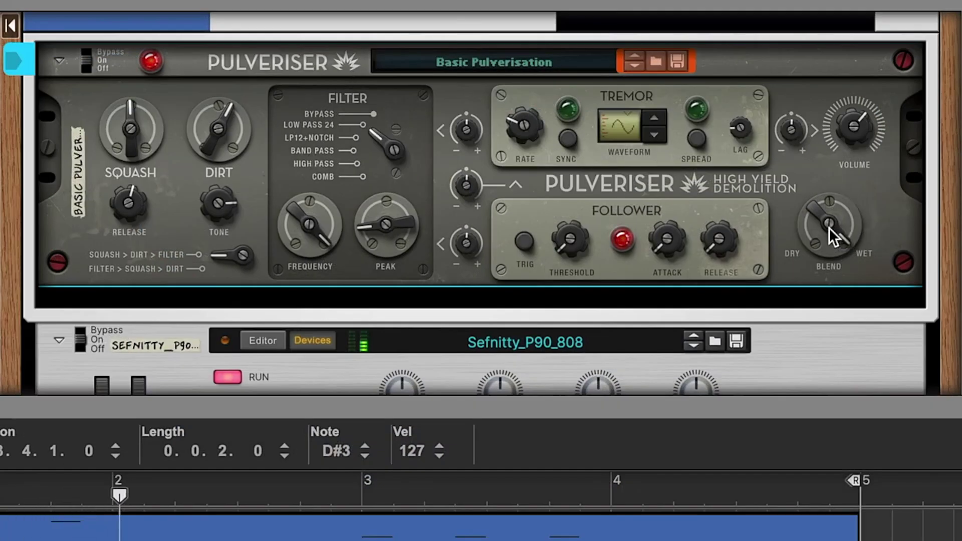
{"action": "left_click_drag", "start_coordinate": [829, 228], "coordinate": [840, 296]}
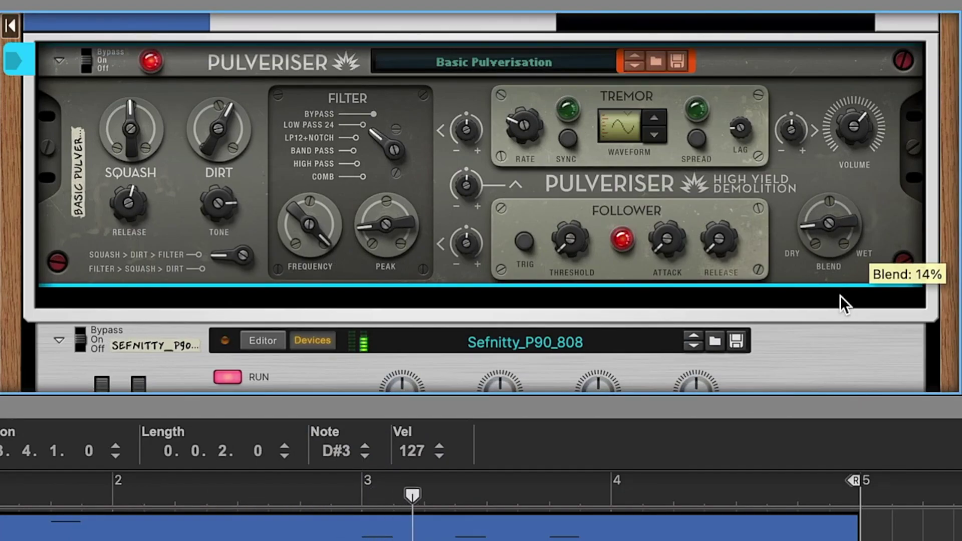
- Set the Pulveriser's Dirt to 87% and lower its volume, checking the sound in the 808 channel's Spectrum EQ during playback
{"action": "scroll", "coordinate": [618, 202], "scroll_direction": "up", "scroll_amount": 3}
{"action": "scroll", "coordinate": [617, 203], "scroll_direction": "down", "scroll_amount": 2}
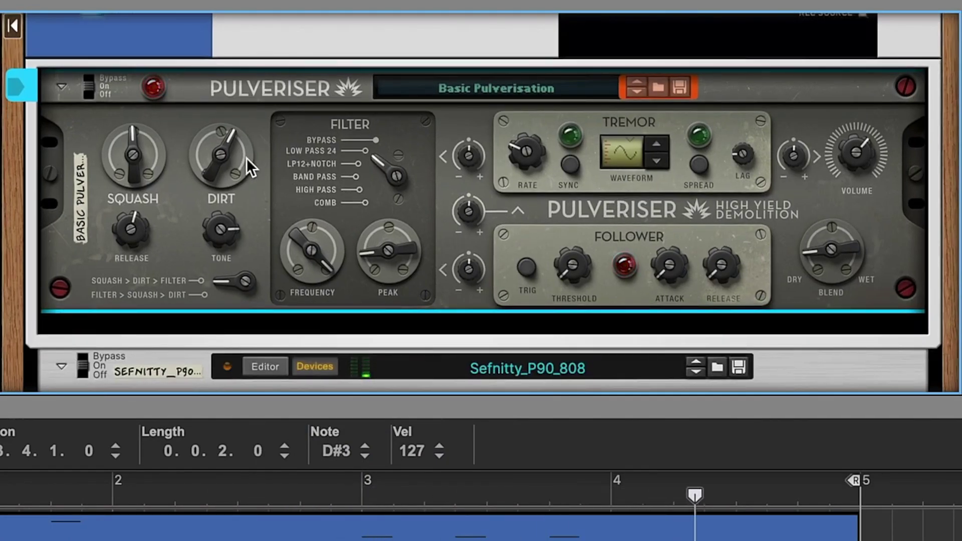
{"action": "left_click_drag", "start_coordinate": [215, 153], "coordinate": [216, 142]}
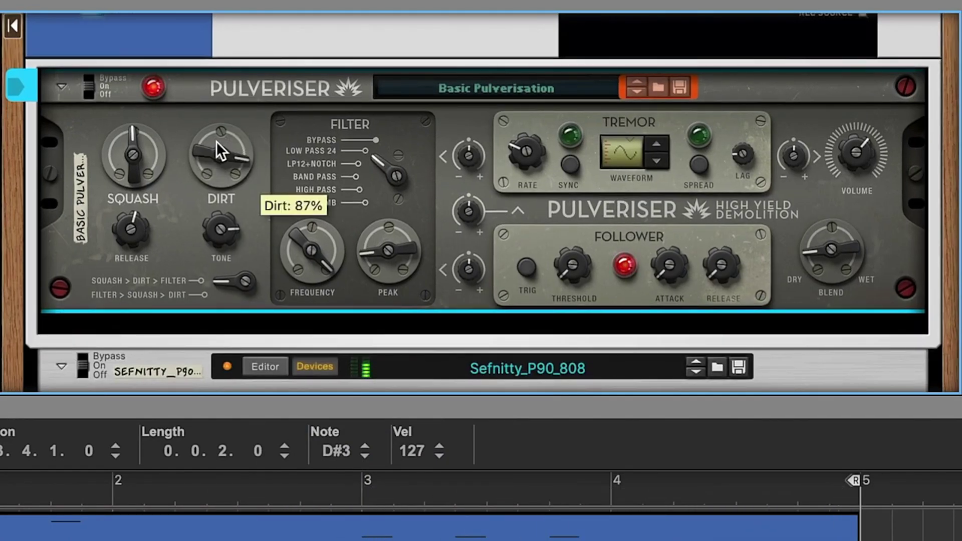
{"action": "left_click_drag", "start_coordinate": [858, 154], "coordinate": [861, 164]}
{"action": "scroll", "coordinate": [501, 169], "scroll_direction": "up", "scroll_amount": 3}
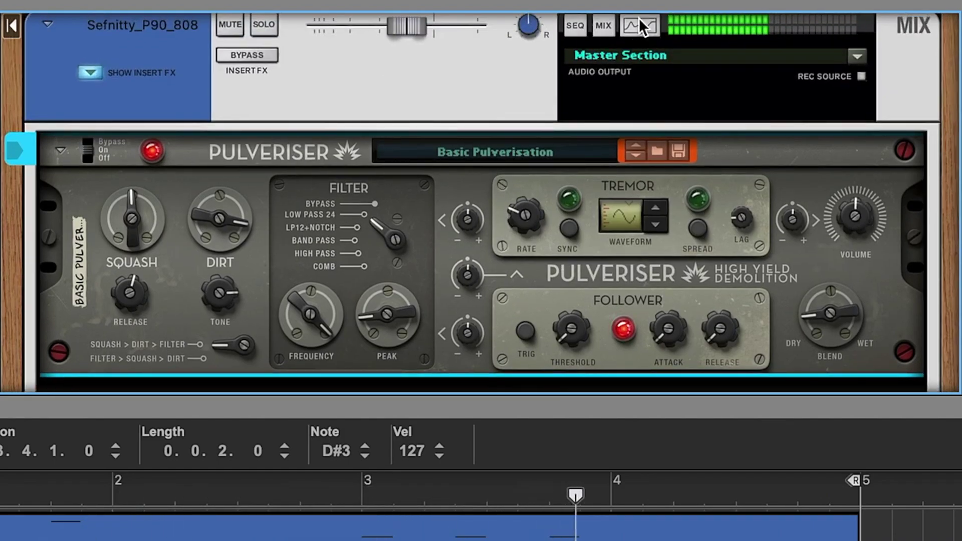
{"action": "left_click", "coordinate": [638, 24]}
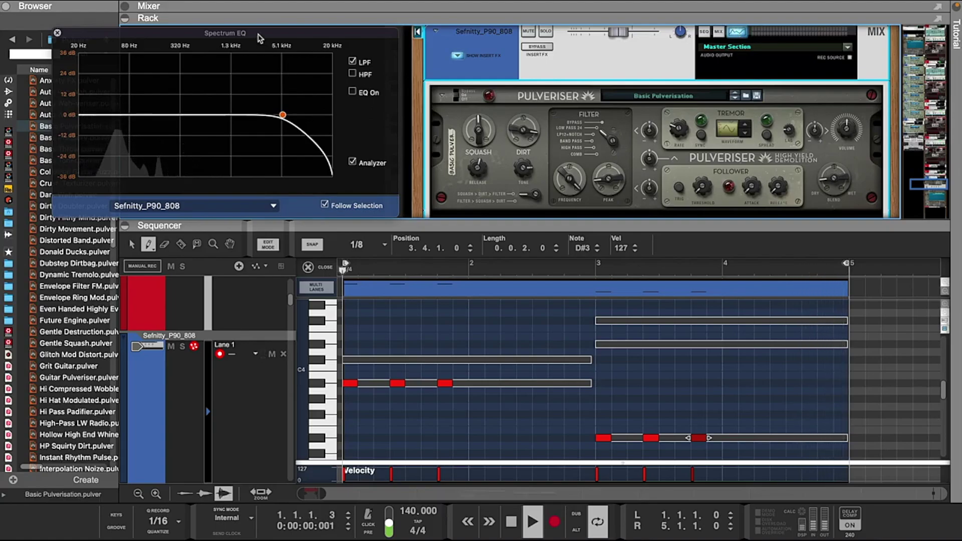
{"action": "key", "text": "space"}
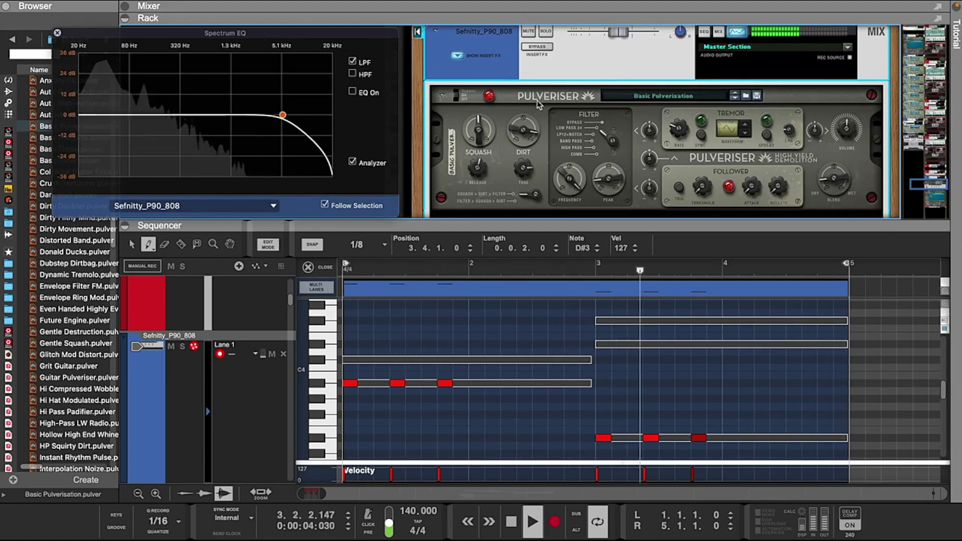
- In the mixer, pan Fifth Drops Poly slightly left, Glow Fifths to the right and Analog Grit to the left
{"action": "key", "text": "F5"}
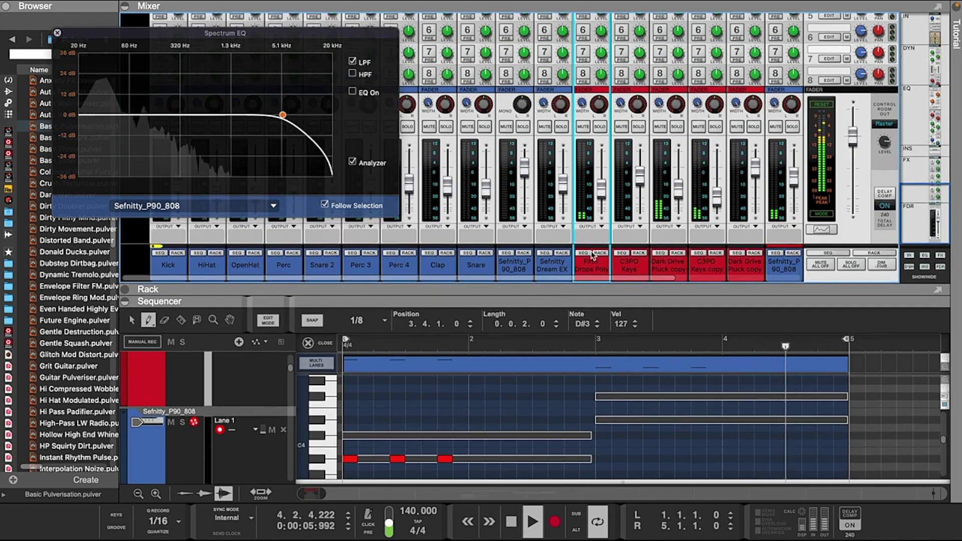
{"action": "scroll", "coordinate": [652, 186], "scroll_direction": "right", "scroll_amount": 5}
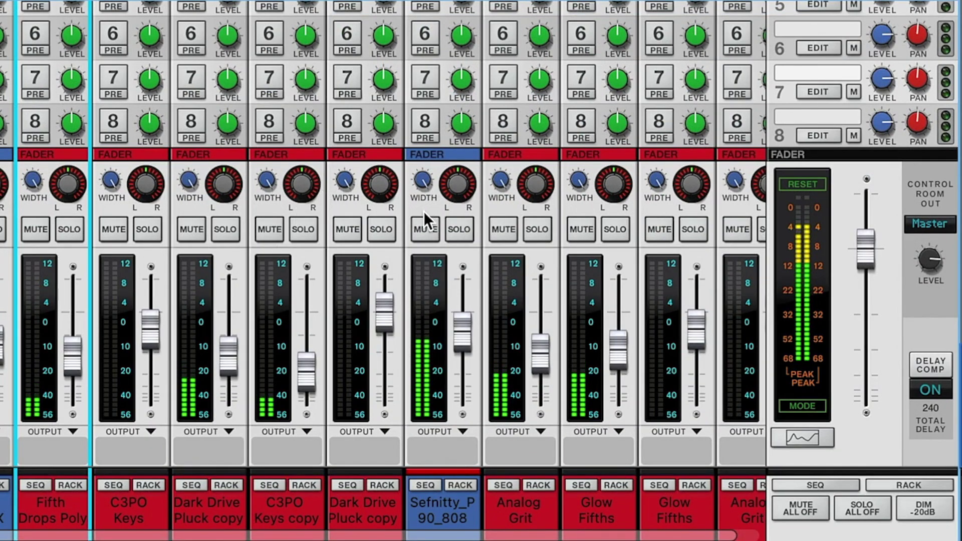
{"action": "left_click_drag", "start_coordinate": [538, 191], "coordinate": [541, 170]}
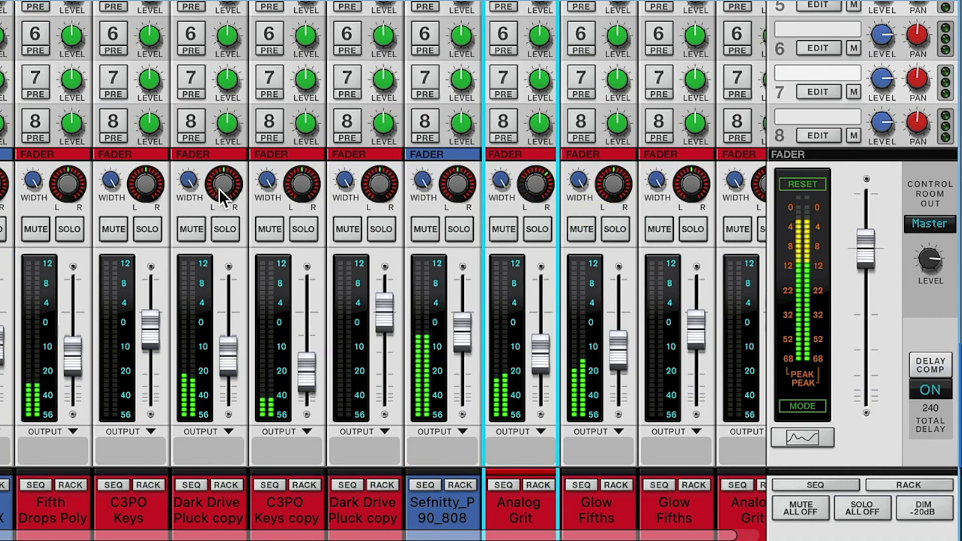
{"action": "left_click_drag", "start_coordinate": [64, 188], "coordinate": [67, 195]}
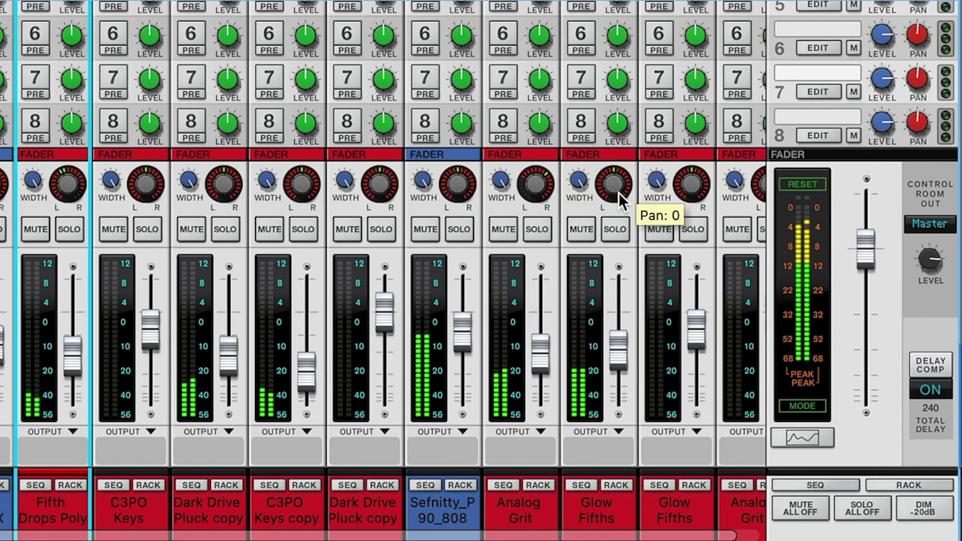
{"action": "left_click_drag", "start_coordinate": [619, 192], "coordinate": [619, 172]}
{"action": "left_click", "coordinate": [540, 209]}
{"action": "left_click_drag", "start_coordinate": [539, 208], "coordinate": [542, 221]}
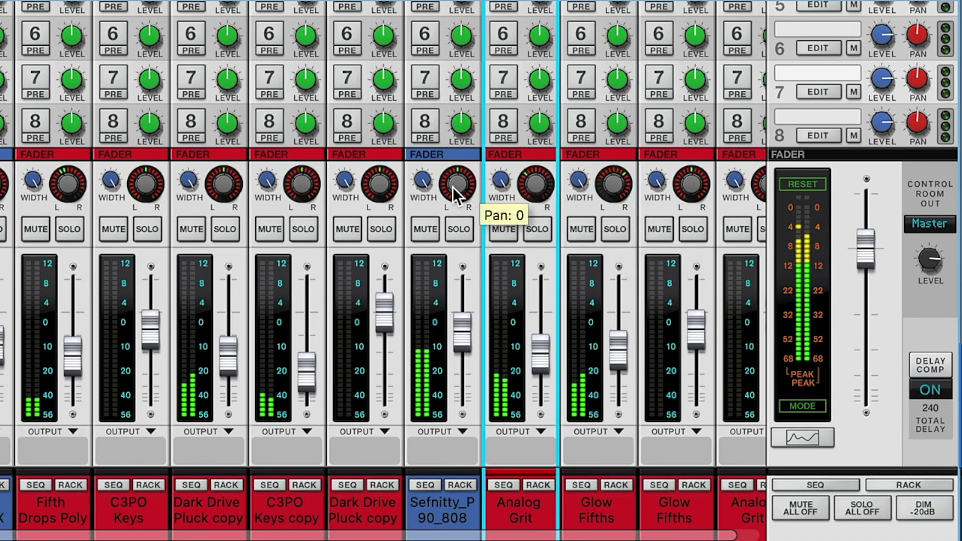
- Set the Sefnitty_P90_808 channel's level to -5.78 dB
{"action": "left_click_drag", "start_coordinate": [470, 322], "coordinate": [466, 321]}
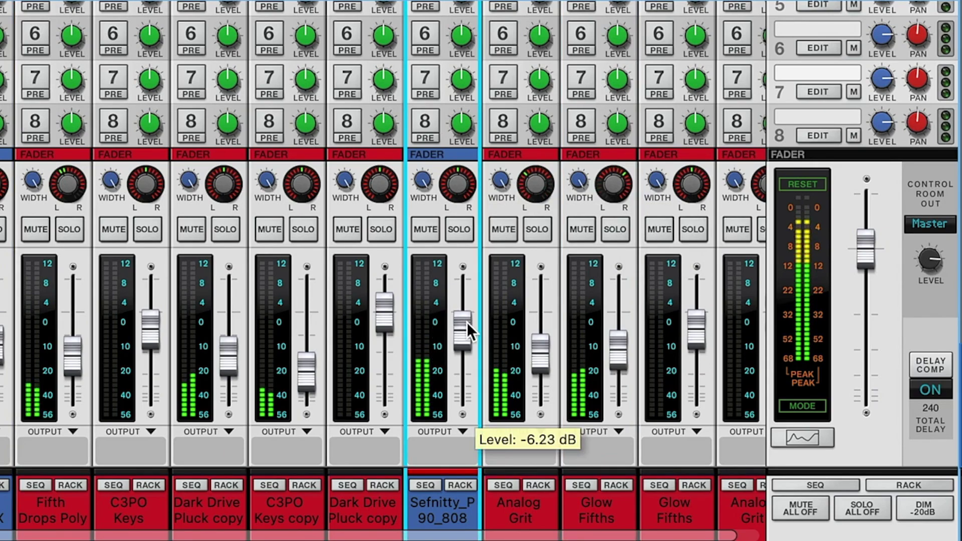
{"action": "scroll", "coordinate": [466, 324], "scroll_direction": "up", "scroll_amount": 1}
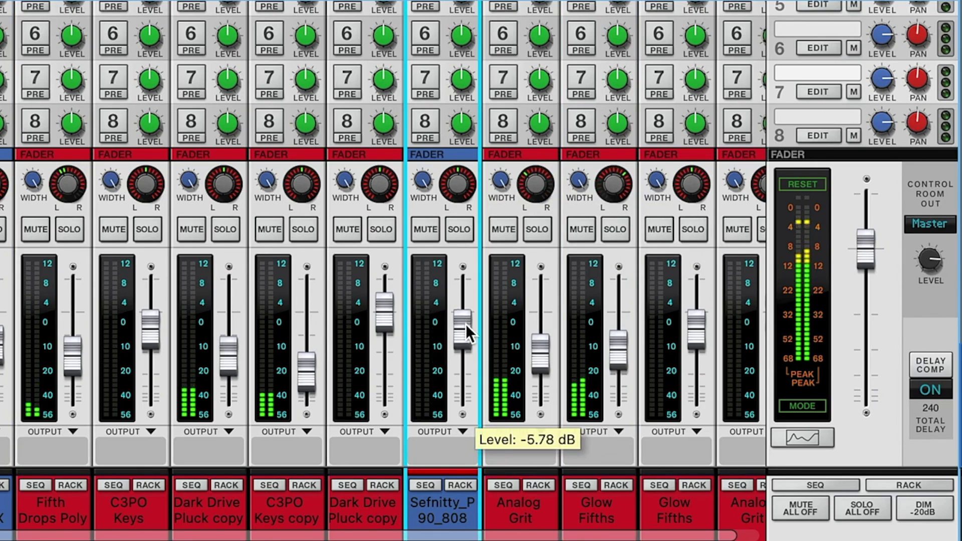
- Play the loop and draw descending velocities across the HiHat note rolls in bars 2 and 4
{"action": "left_click_drag", "start_coordinate": [294, 356], "coordinate": [302, 357]}
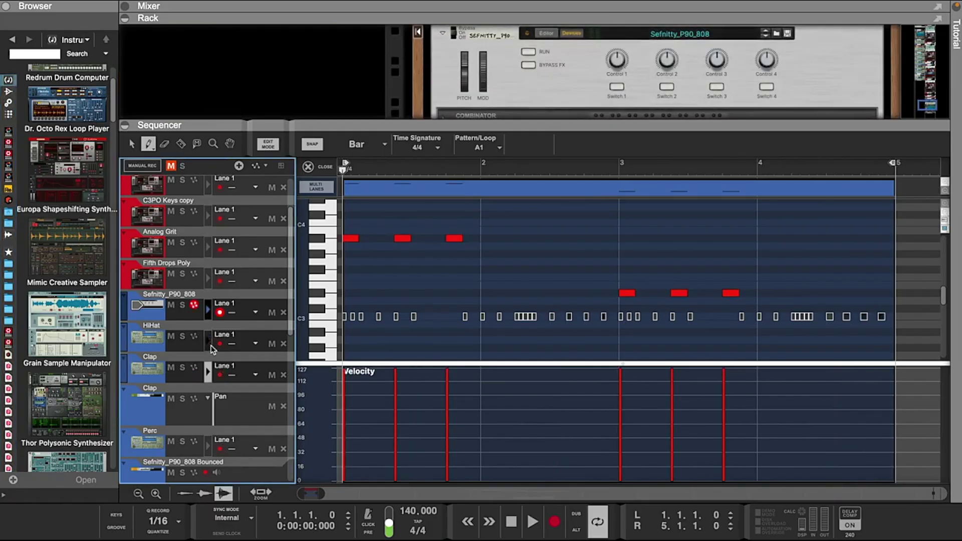
{"action": "left_click", "coordinate": [211, 345]}
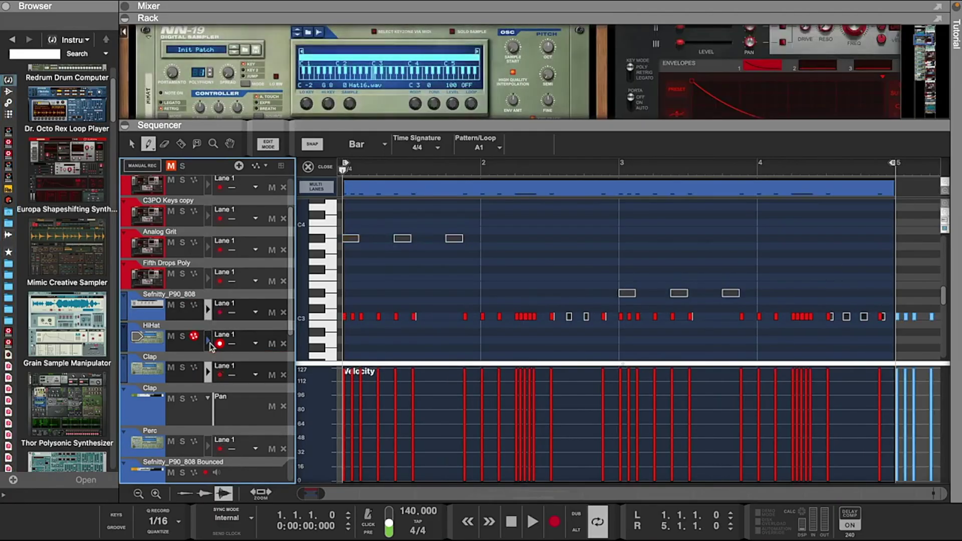
{"action": "left_click", "coordinate": [209, 316]}
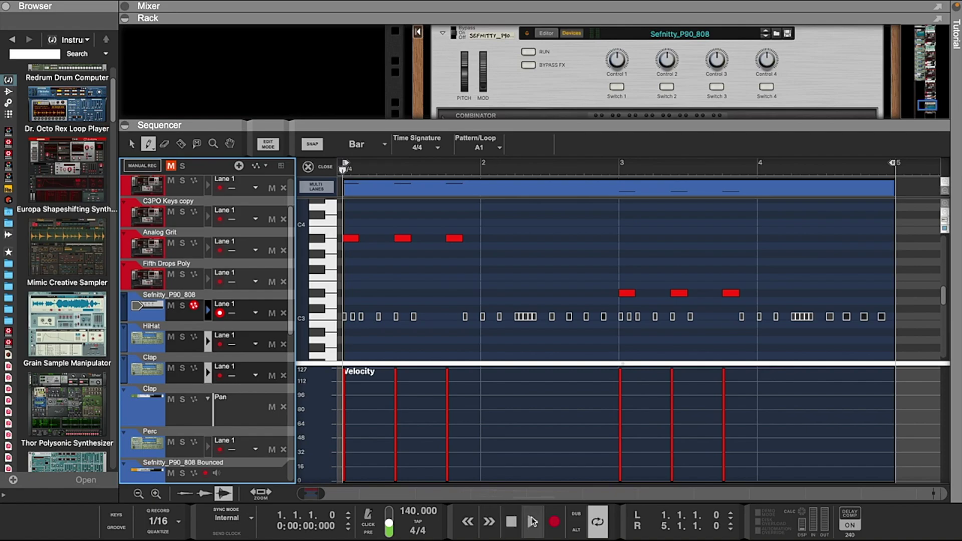
{"action": "left_click", "coordinate": [532, 521]}
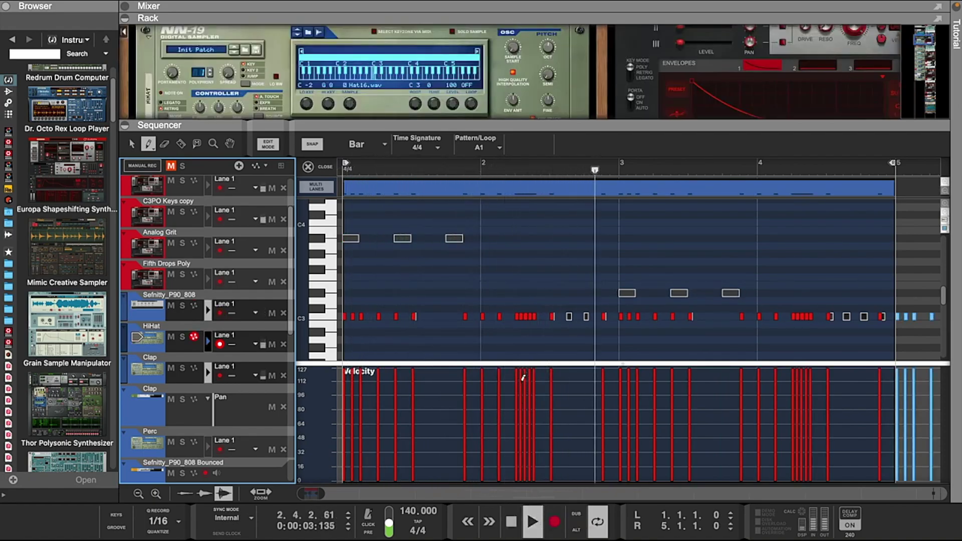
{"action": "scroll", "coordinate": [737, 303], "scroll_direction": "down", "scroll_amount": 1}
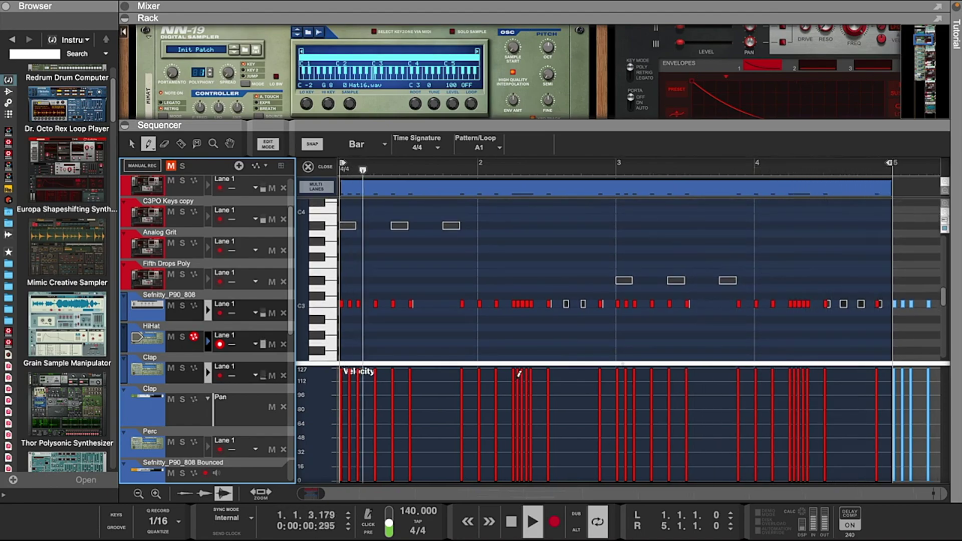
{"action": "left_click_drag", "start_coordinate": [517, 382], "coordinate": [526, 396]}
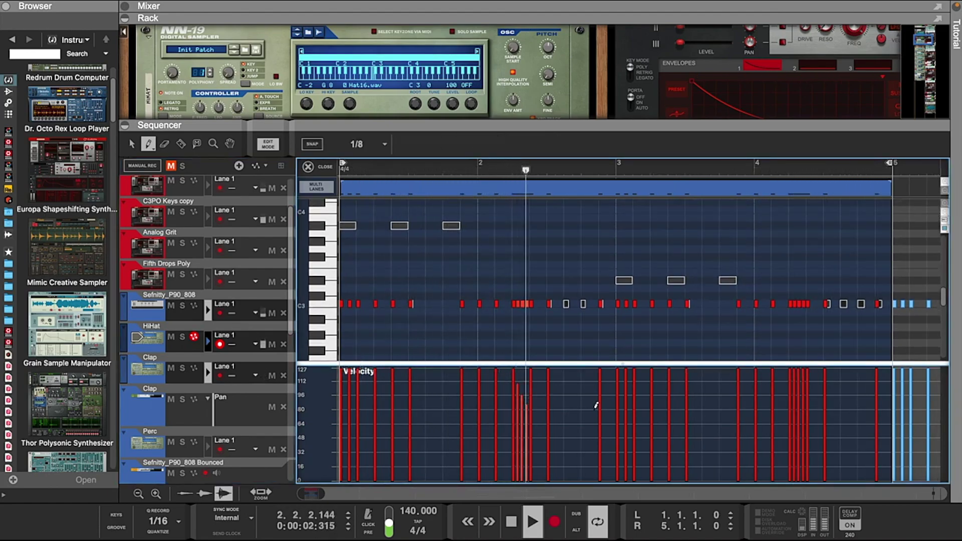
{"action": "left_click_drag", "start_coordinate": [795, 388], "coordinate": [805, 399]}
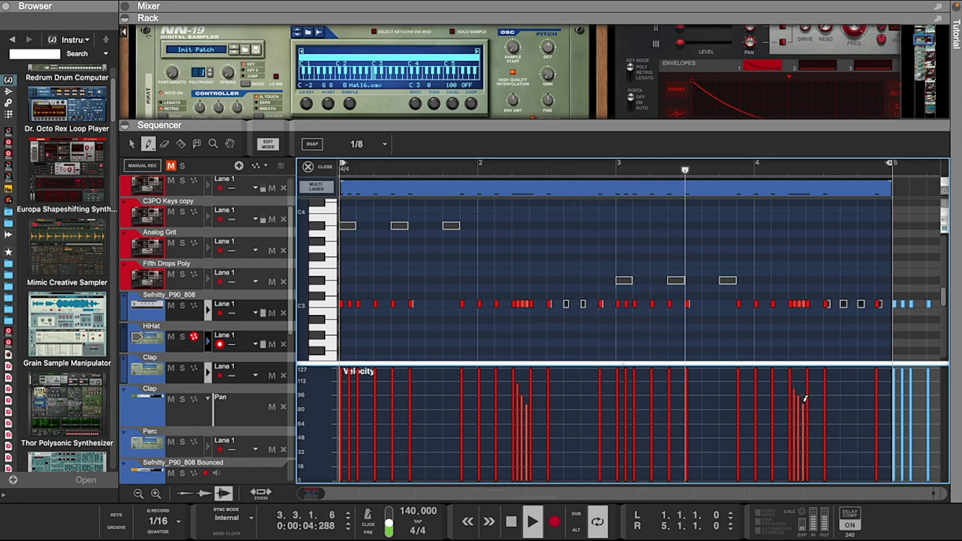
- Compare the note and velocity patterns of the Clap and HiHat tracks during playback, ending on Clap
{"action": "left_click", "coordinate": [210, 371]}
{"action": "key", "text": "ctrl+4"}
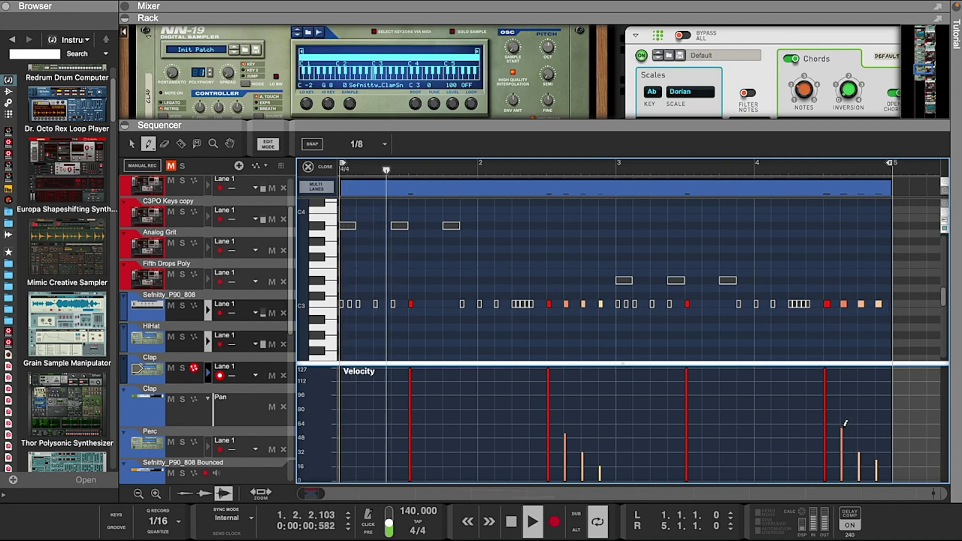
{"action": "left_click", "coordinate": [207, 341]}
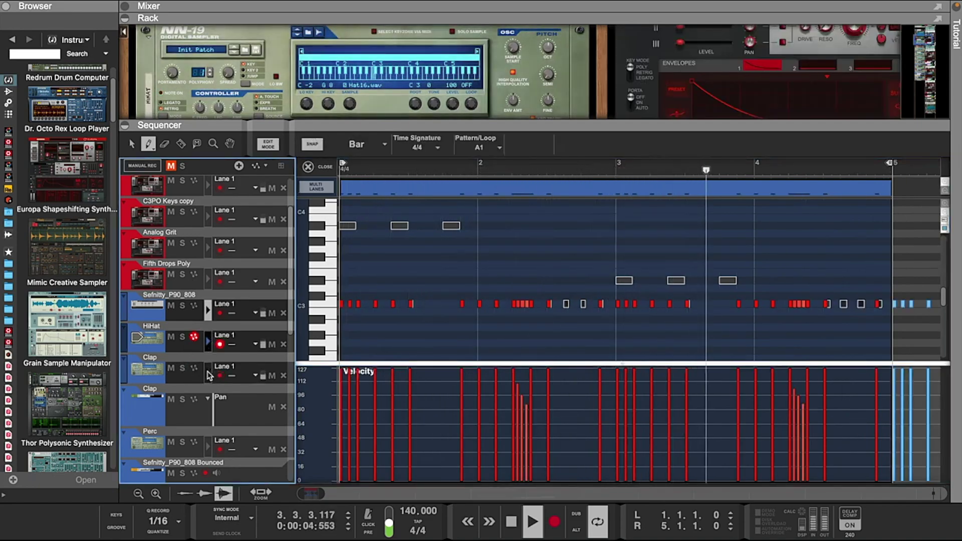
{"action": "left_click", "coordinate": [209, 376]}
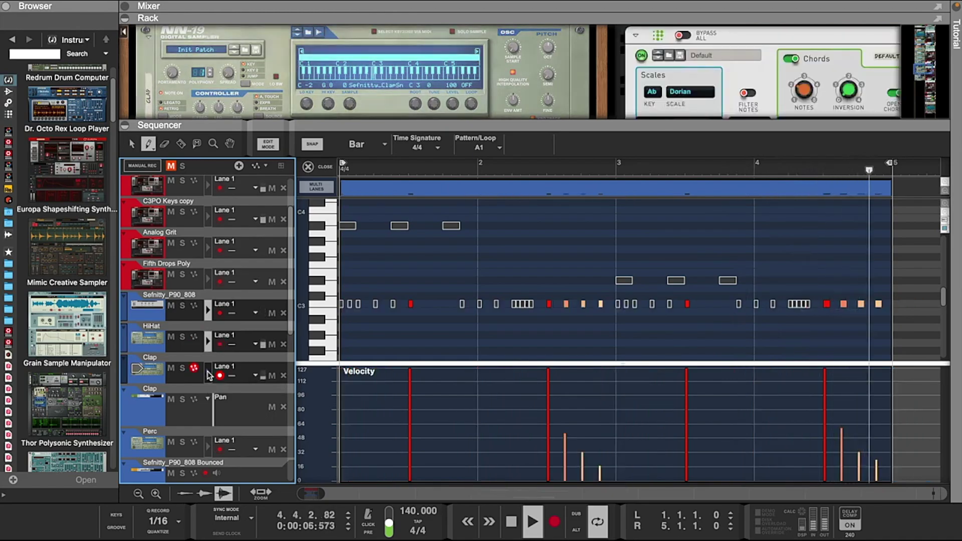
{"action": "key", "text": "space"}
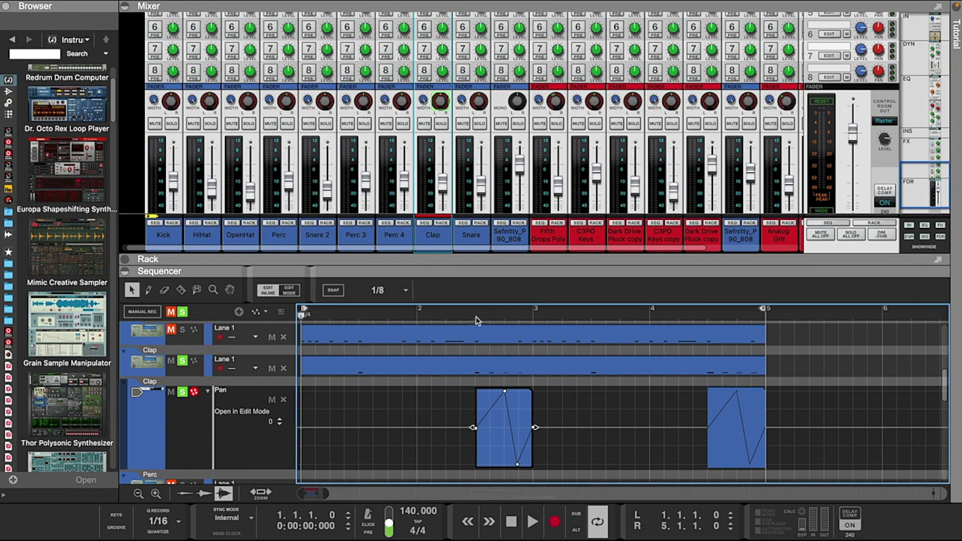
- Audition the Clap channel's pan automation and examine its automation points and the pan knob's automation options
{"action": "key", "text": "space"}
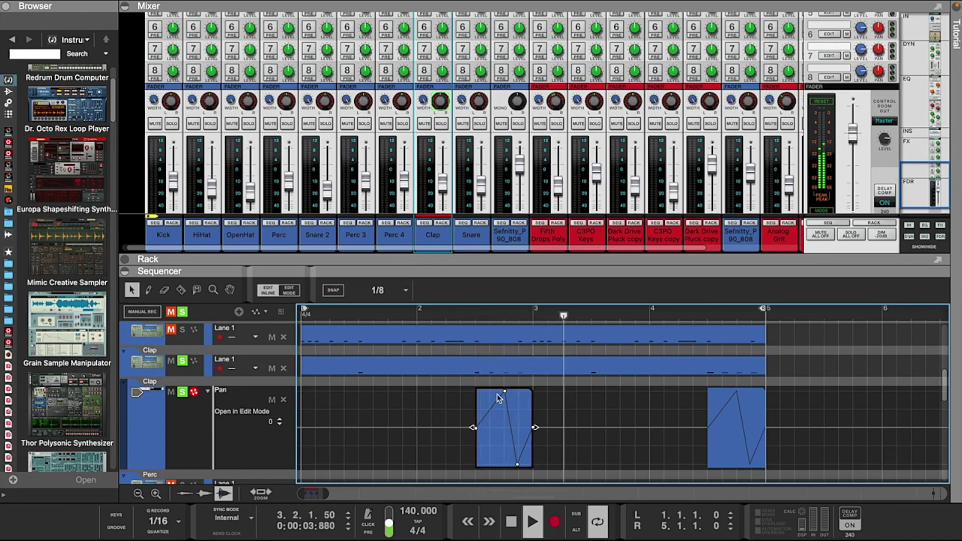
{"action": "key", "text": "space"}
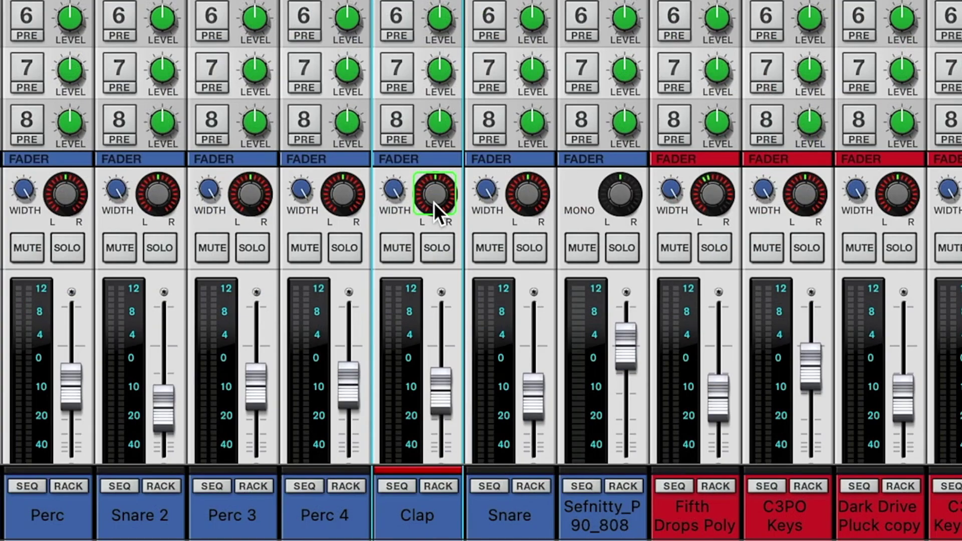
{"action": "right_click", "coordinate": [440, 105]}
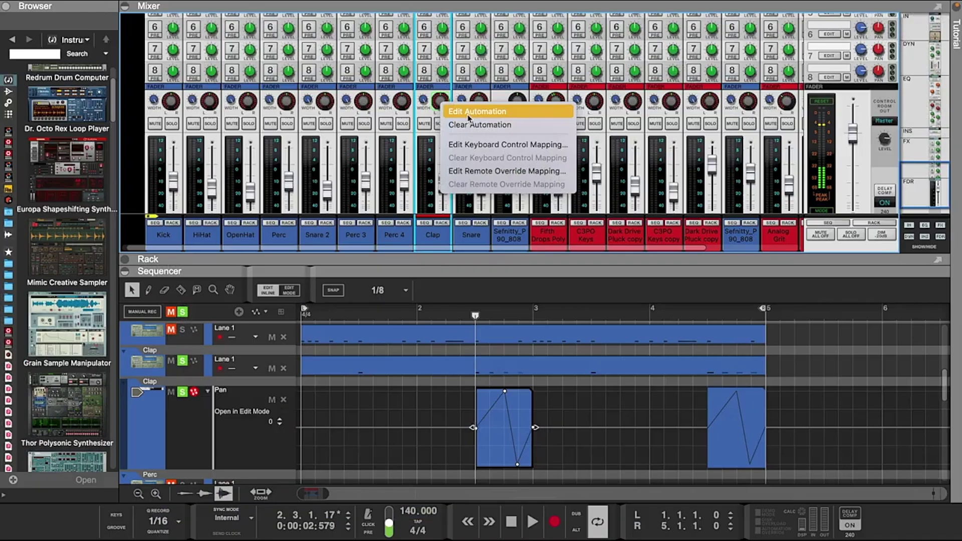
{"action": "key", "text": "Escape"}
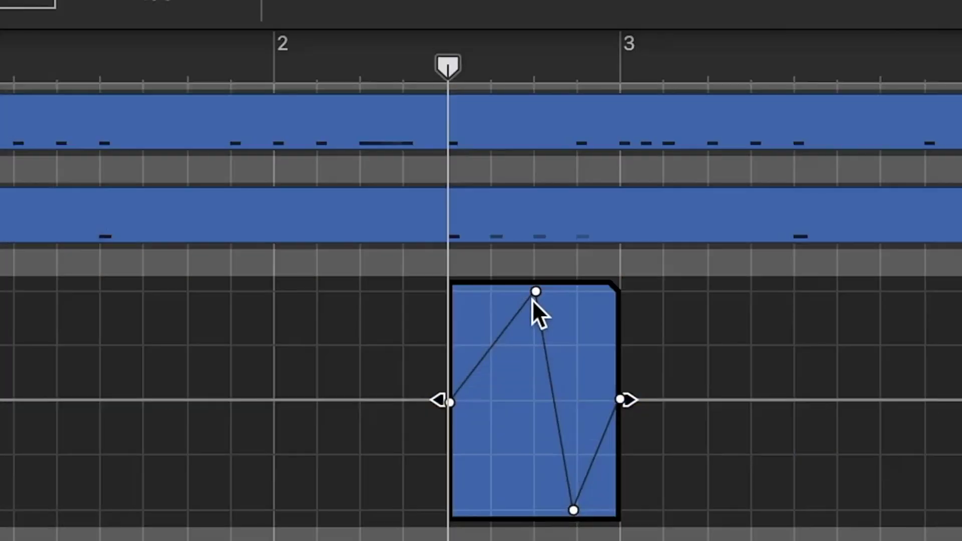
{"action": "left_click_drag", "start_coordinate": [536, 292], "coordinate": [493, 303]}
{"action": "key", "text": "space"}
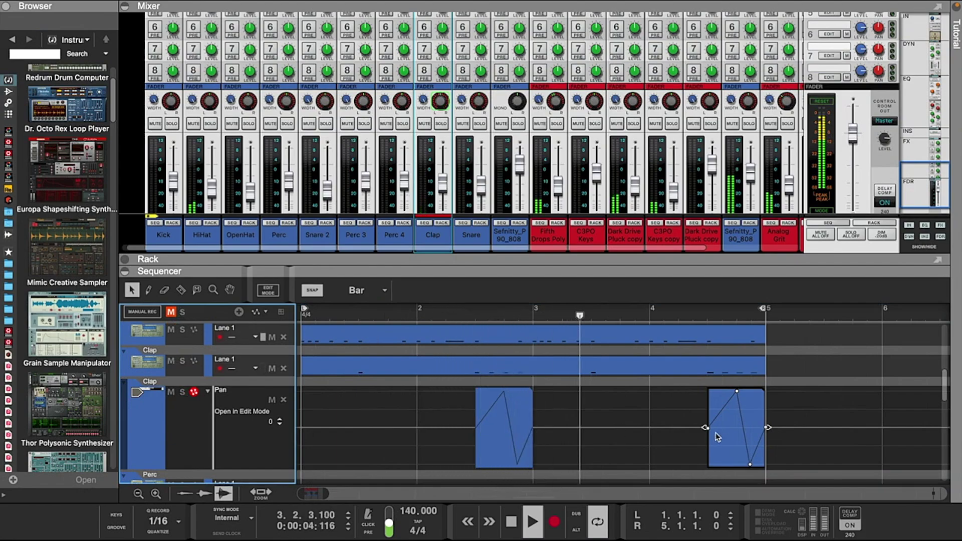
- Enlarge the sequencer area, unmute the Snare 2 track and open its clip for note editing
{"action": "scroll", "coordinate": [519, 162], "scroll_direction": "down", "scroll_amount": 2}
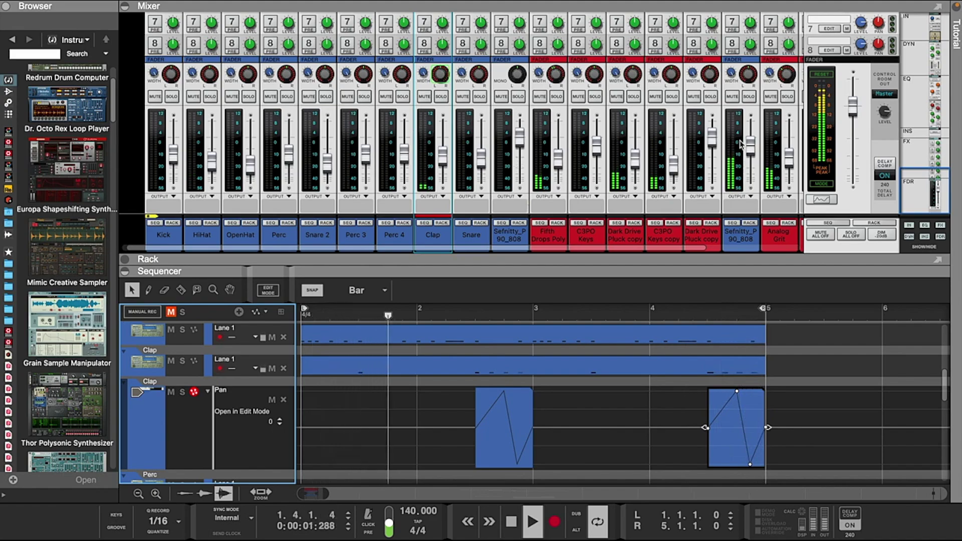
{"action": "left_click_drag", "start_coordinate": [383, 276], "coordinate": [383, 132]}
{"action": "left_click", "coordinate": [139, 494]}
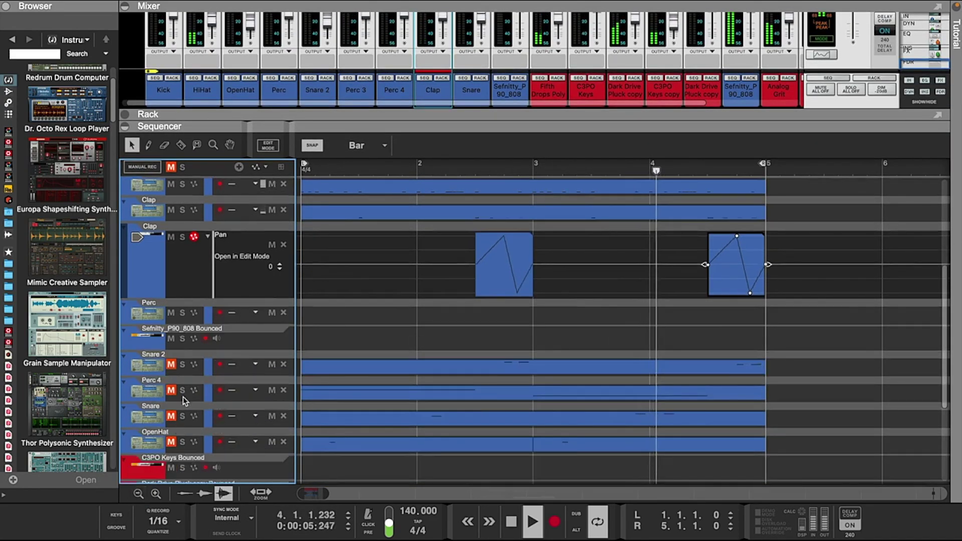
{"action": "left_click", "coordinate": [509, 371]}
{"action": "double_click", "coordinate": [523, 333]}
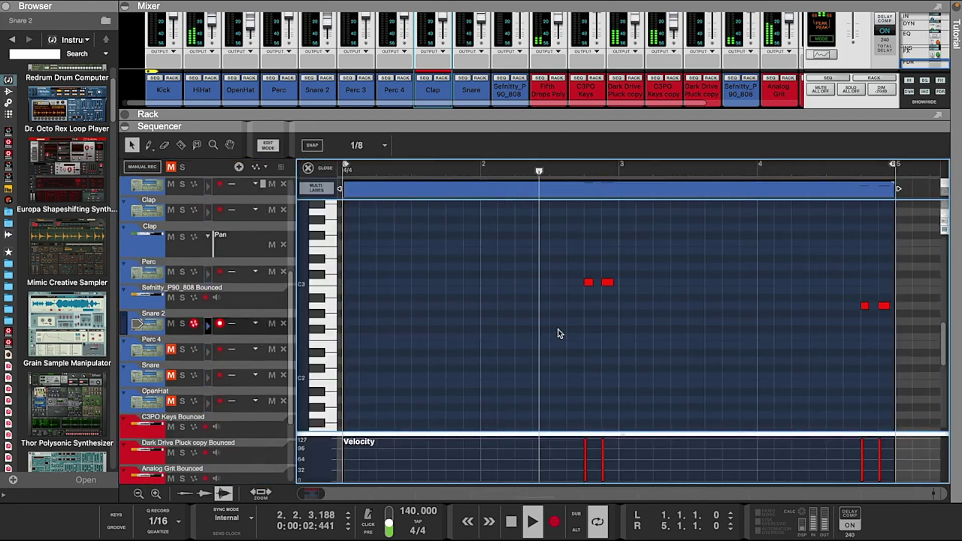
- Unmute the Perc 4, Snare and OpenHat tracks
{"action": "left_click", "coordinate": [170, 349]}
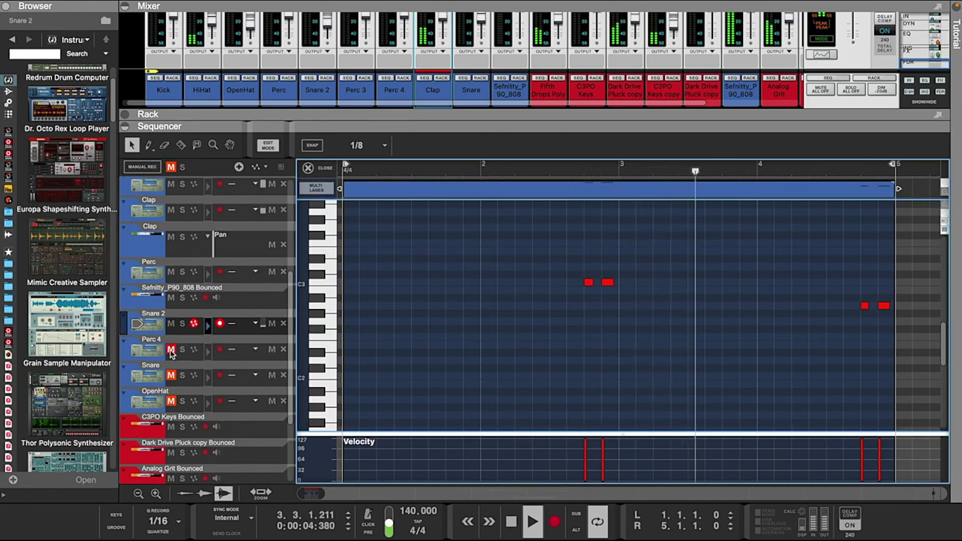
{"action": "key", "text": "ctrl+1"}
{"action": "left_click", "coordinate": [171, 376], "text": "ctrl"}
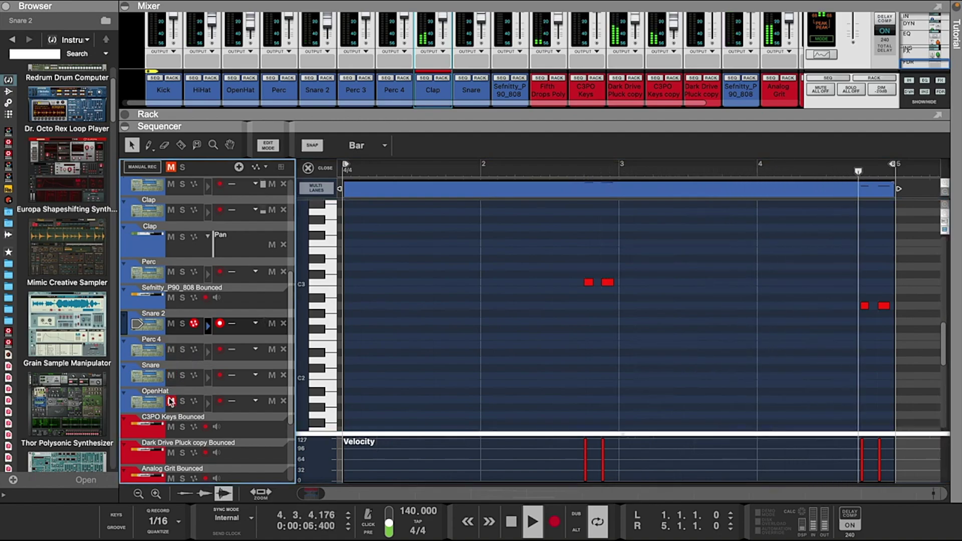
- Show the Perc 4 notes in the editor and audition the track in solo, releasing the solo again
{"action": "left_click", "coordinate": [188, 355]}
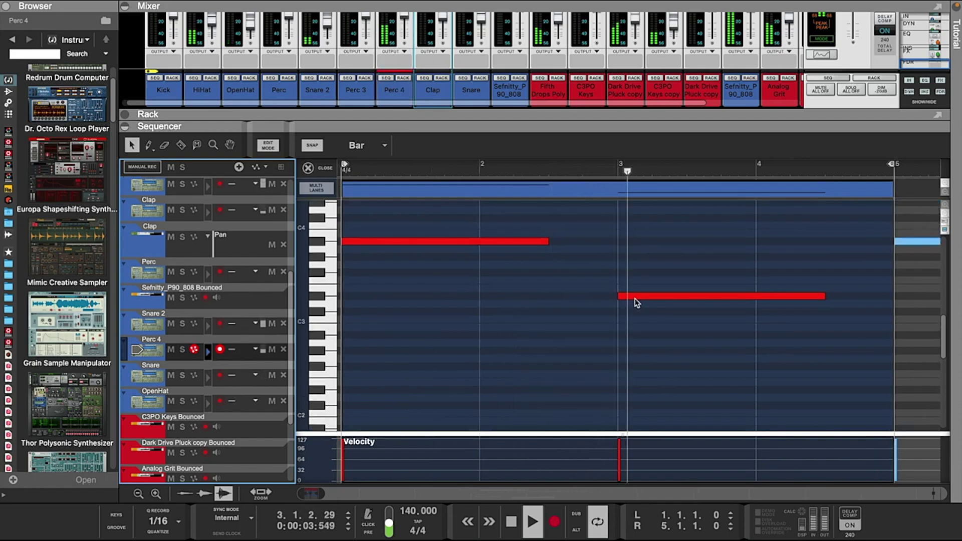
{"action": "scroll", "coordinate": [434, 316], "scroll_direction": "up", "scroll_amount": 1}
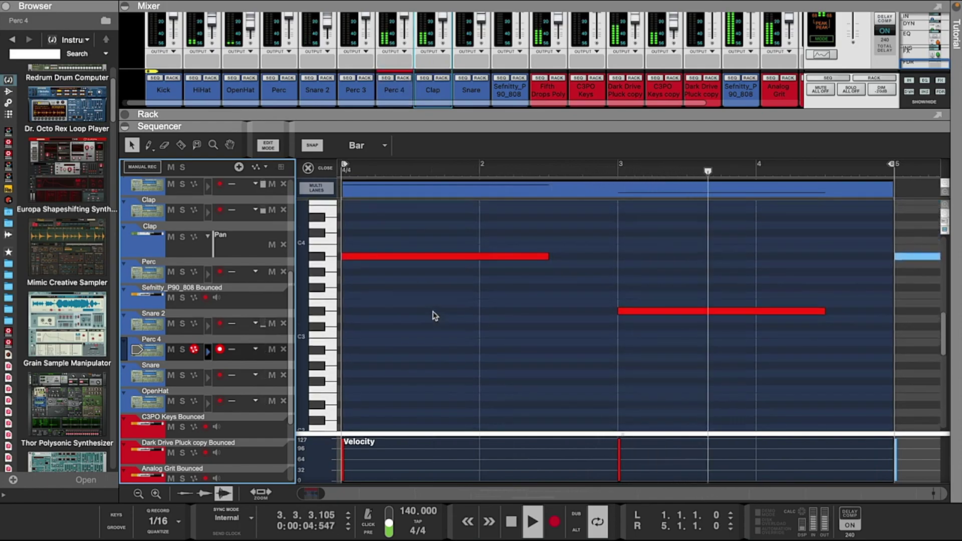
{"action": "left_click", "coordinate": [183, 349]}
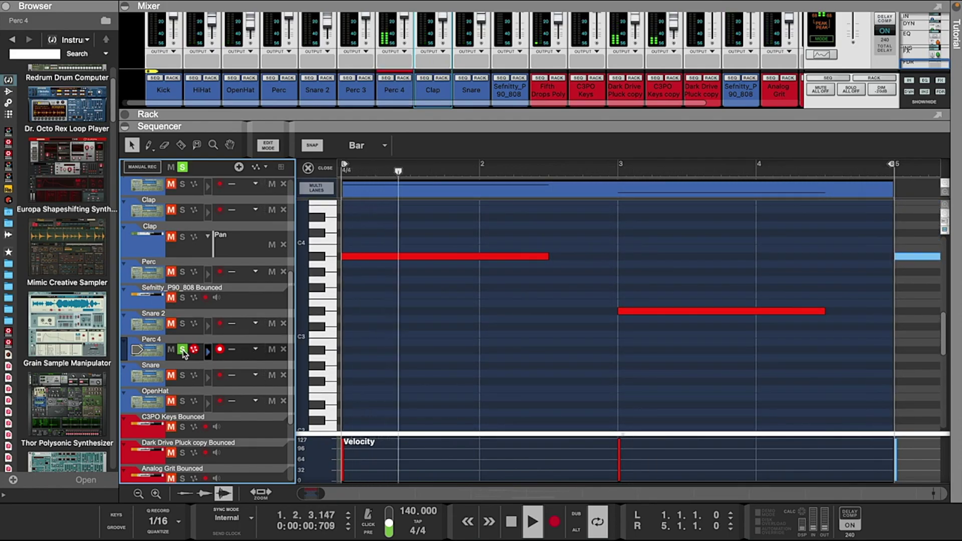
{"action": "left_click", "coordinate": [182, 349]}
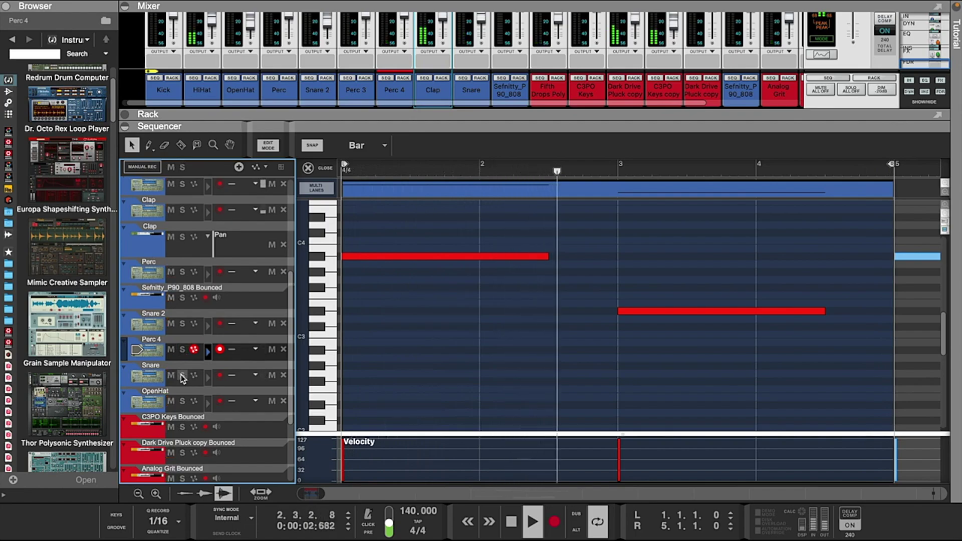
- Review the note patterns of the Snare, Snare 2 and Perc 4 tracks and return to the arrangement view
{"action": "left_click", "coordinate": [184, 380]}
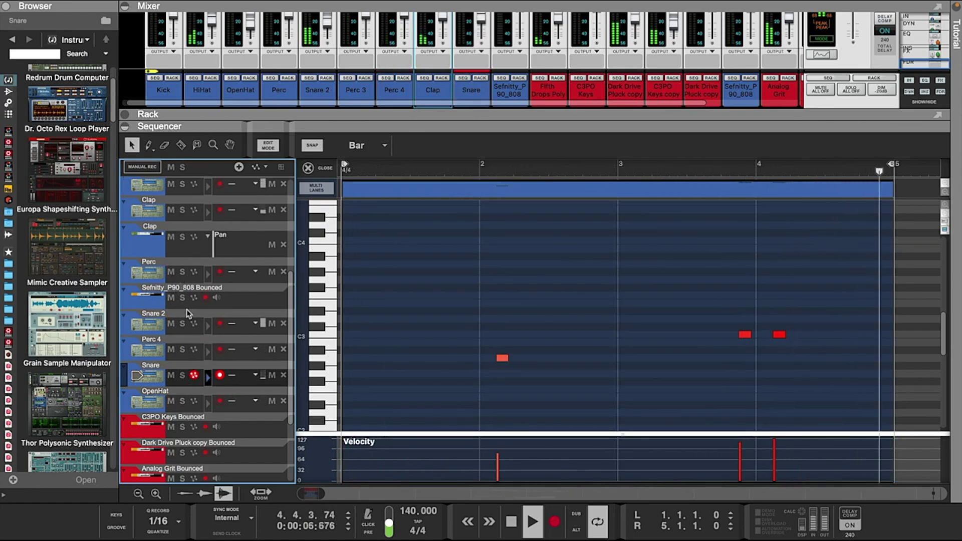
{"action": "left_click", "coordinate": [195, 330]}
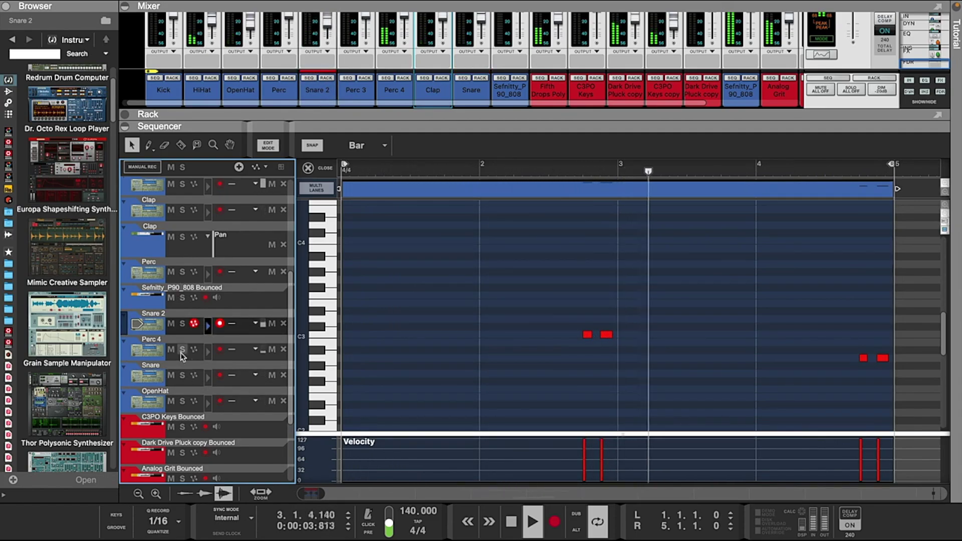
{"action": "left_click", "coordinate": [207, 351]}
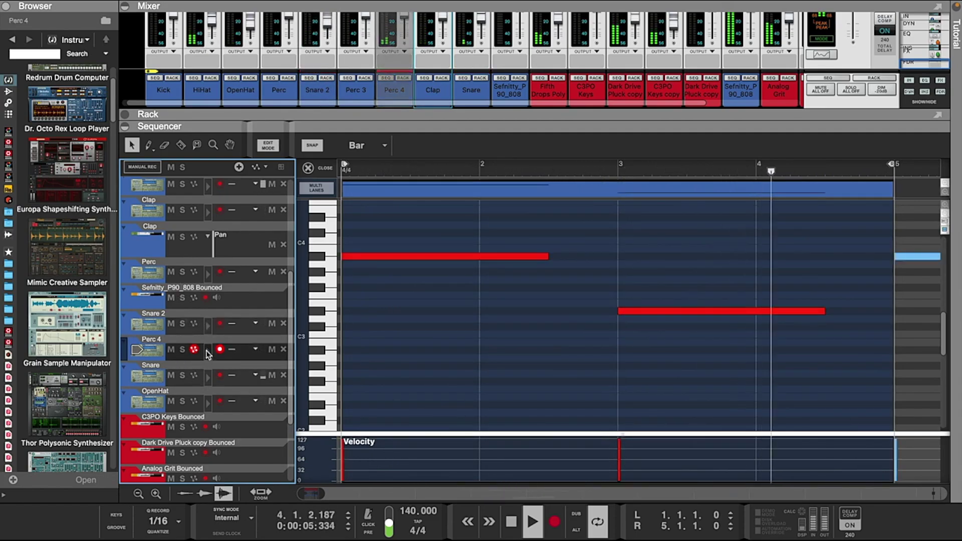
{"action": "left_click", "coordinate": [207, 377]}
{"action": "key", "text": "ctrl+e"}
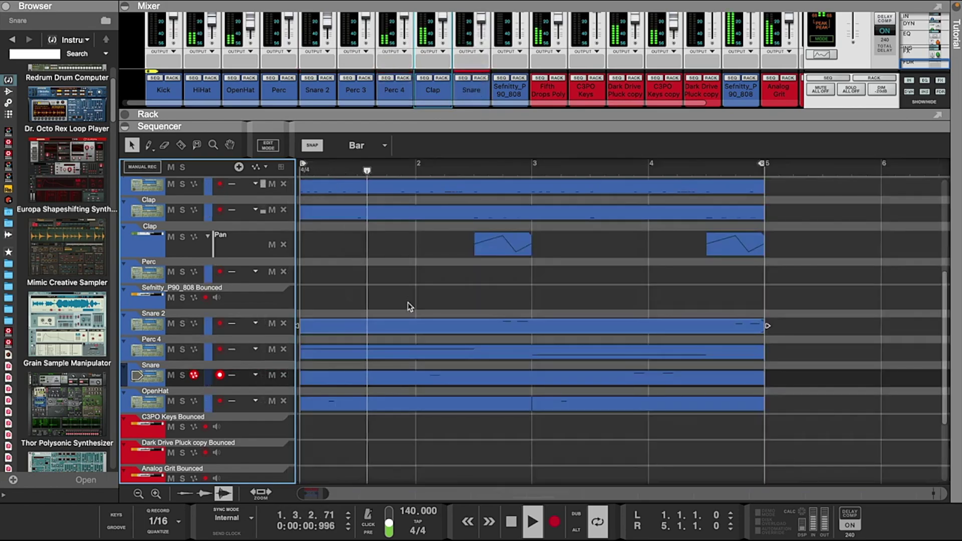
- Solo Glow Fifths copy, Dark Drive Pluck copy, C3PO Keys copy and Analog Grit in turn for audition, and clear all solos
{"action": "scroll", "coordinate": [408, 303], "scroll_direction": "up", "scroll_amount": 5}
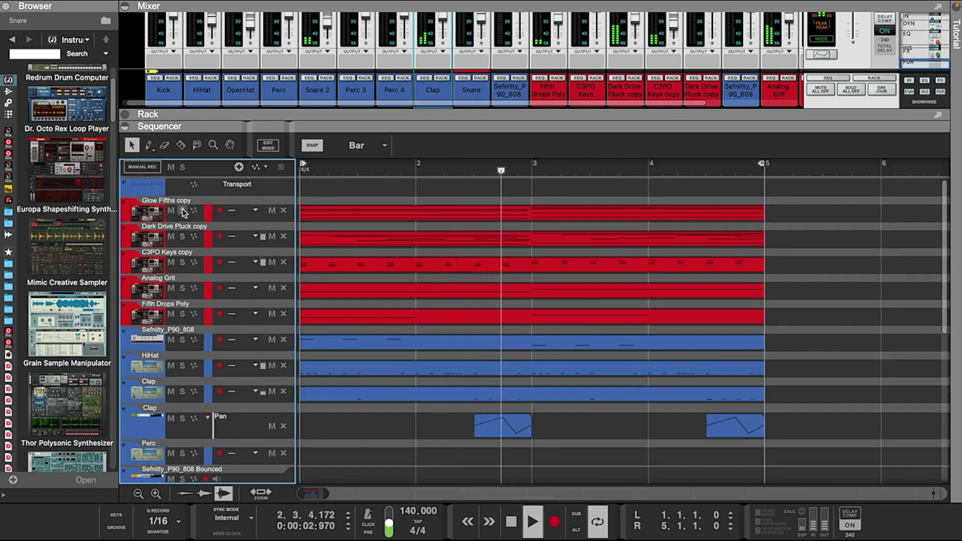
{"action": "left_click", "coordinate": [182, 210]}
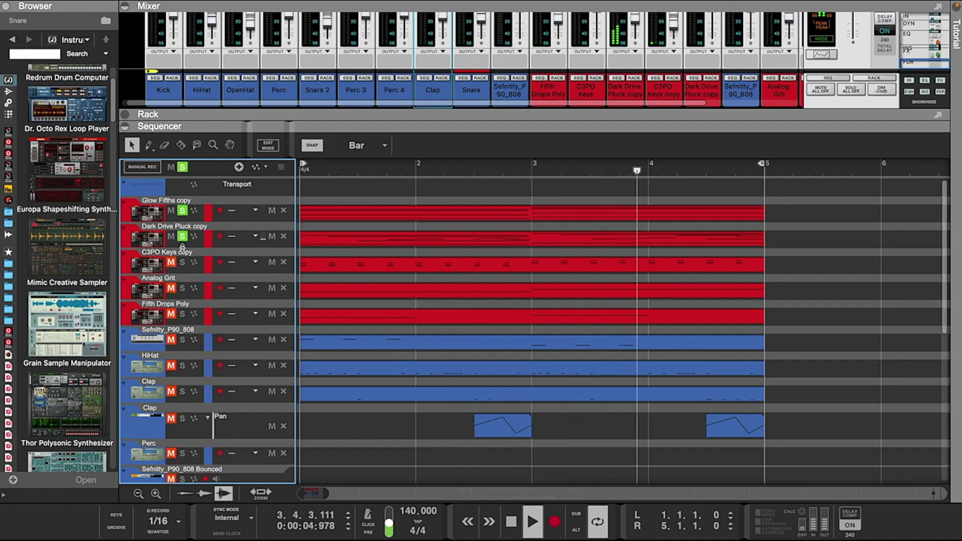
{"action": "left_click", "coordinate": [182, 262]}
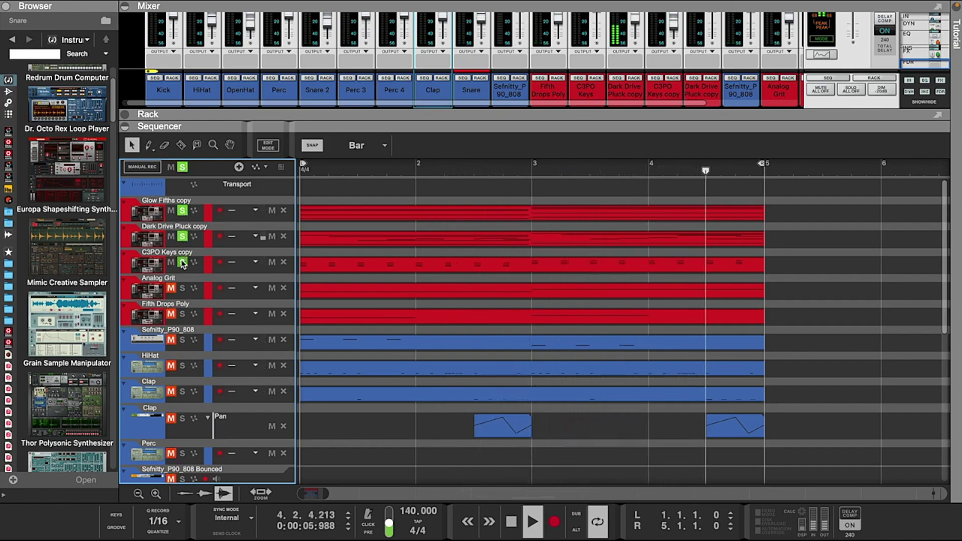
{"action": "left_click", "coordinate": [183, 288]}
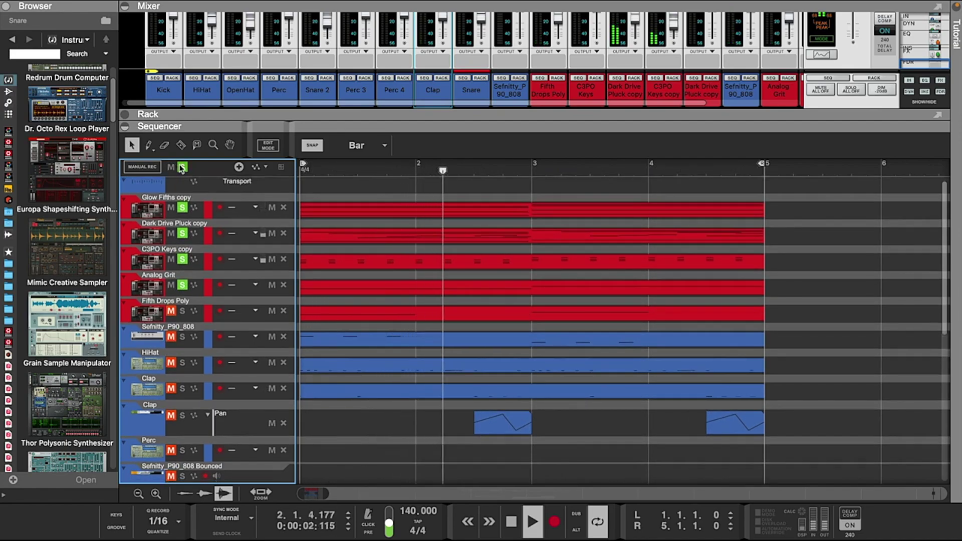
{"action": "left_click", "coordinate": [183, 167]}
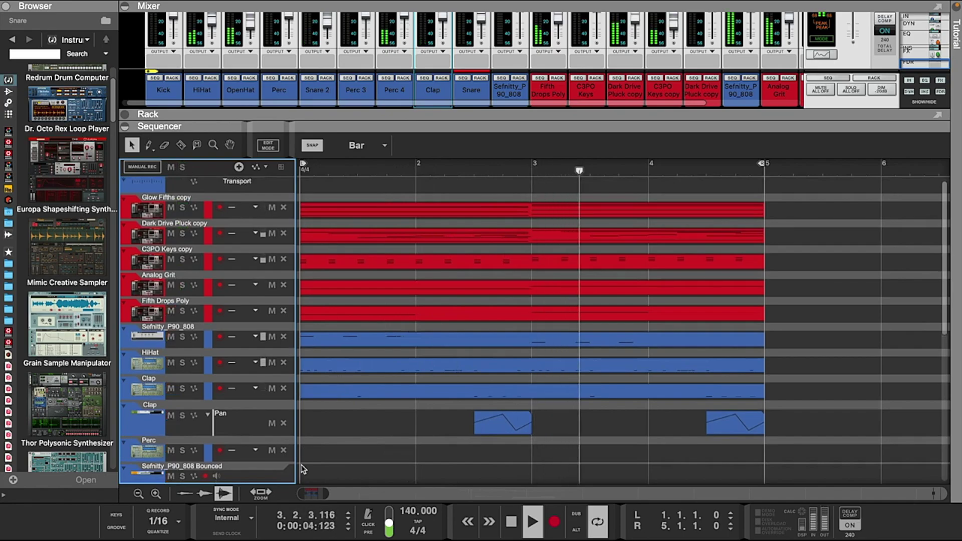
{"action": "scroll", "coordinate": [340, 451], "scroll_direction": "down", "scroll_amount": 1}
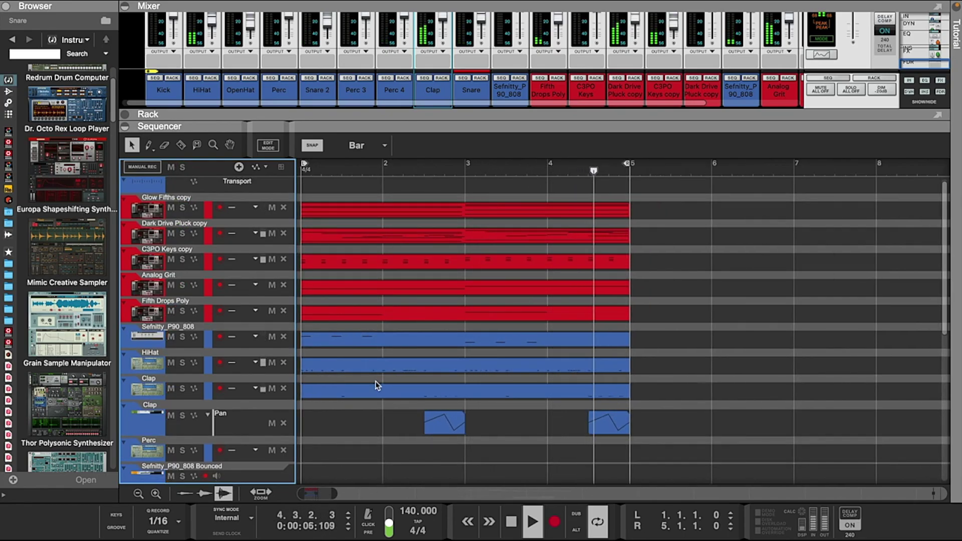
- Audition the soloed C3PO Keys copy track from bar 13 and bounce its clip there in place
{"action": "key", "text": "space"}
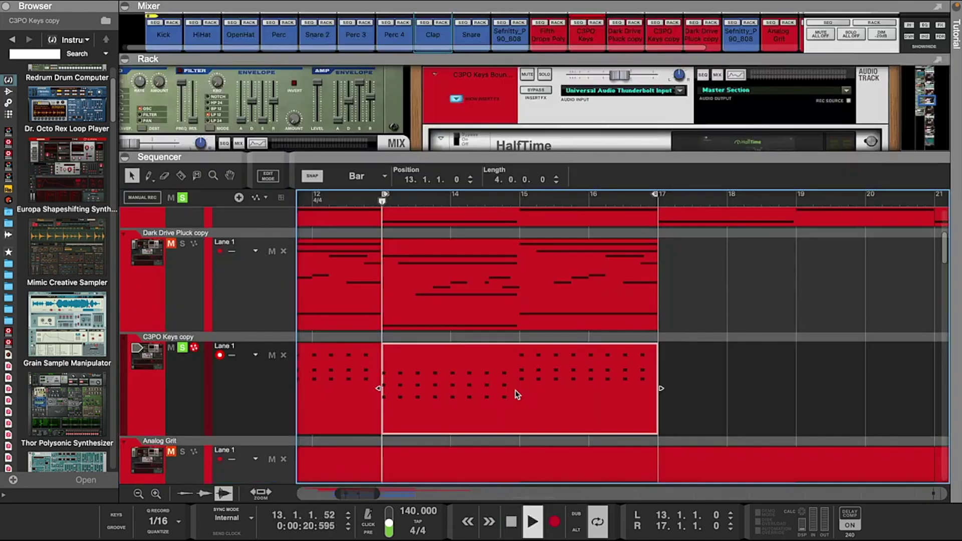
{"action": "key", "text": "space"}
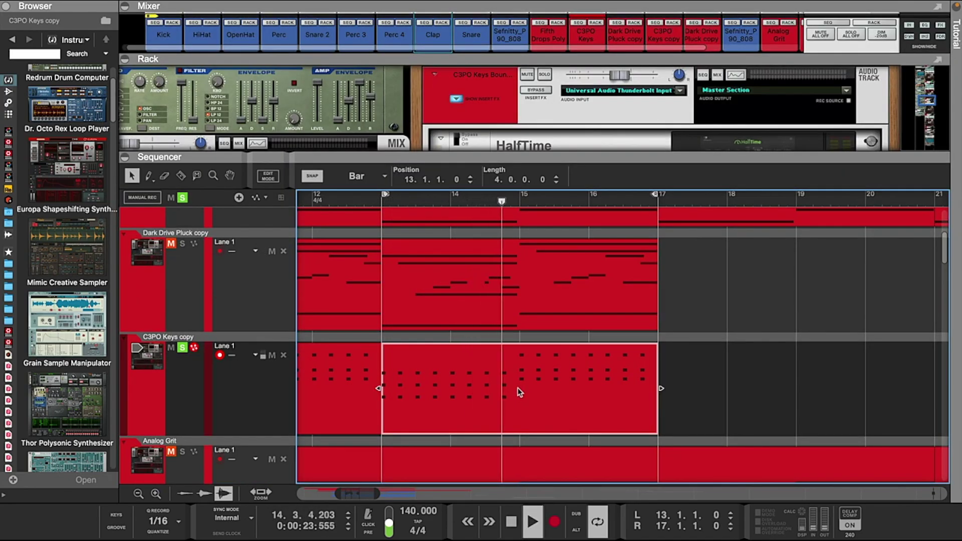
{"action": "key", "text": "space"}
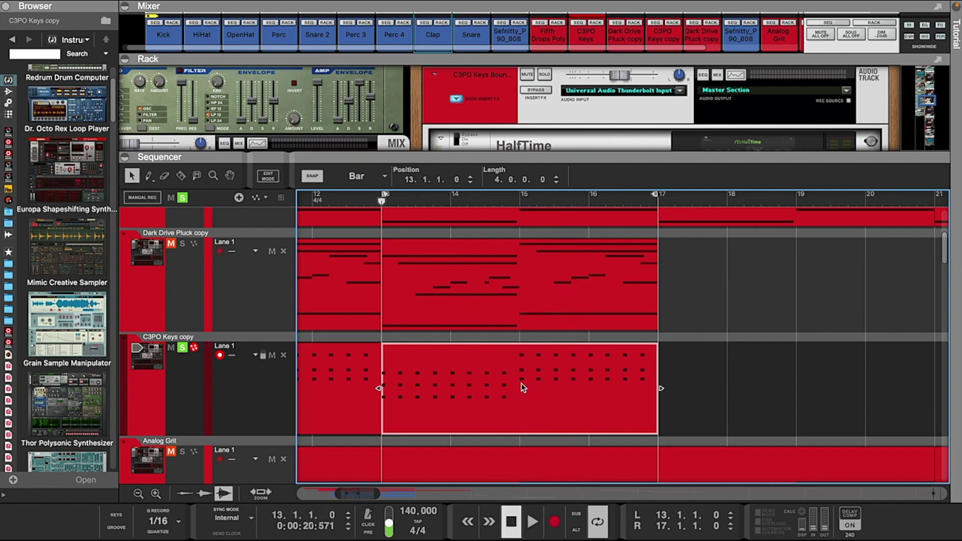
{"action": "right_click", "coordinate": [521, 383]}
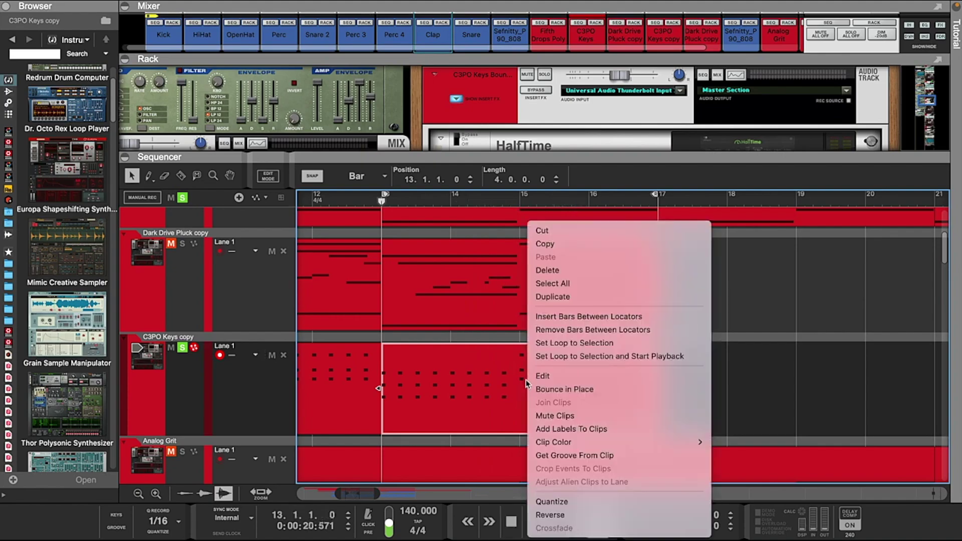
{"action": "left_click", "coordinate": [551, 395]}
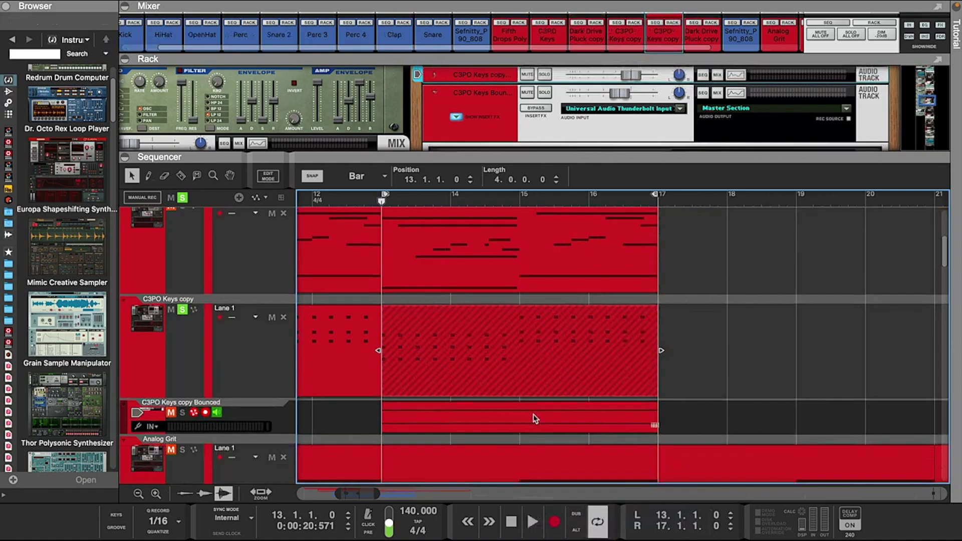
- Normalize the bounced C3PO Keys copy clip and lower its clip level to -20.13 dB
{"action": "right_click", "coordinate": [533, 425]}
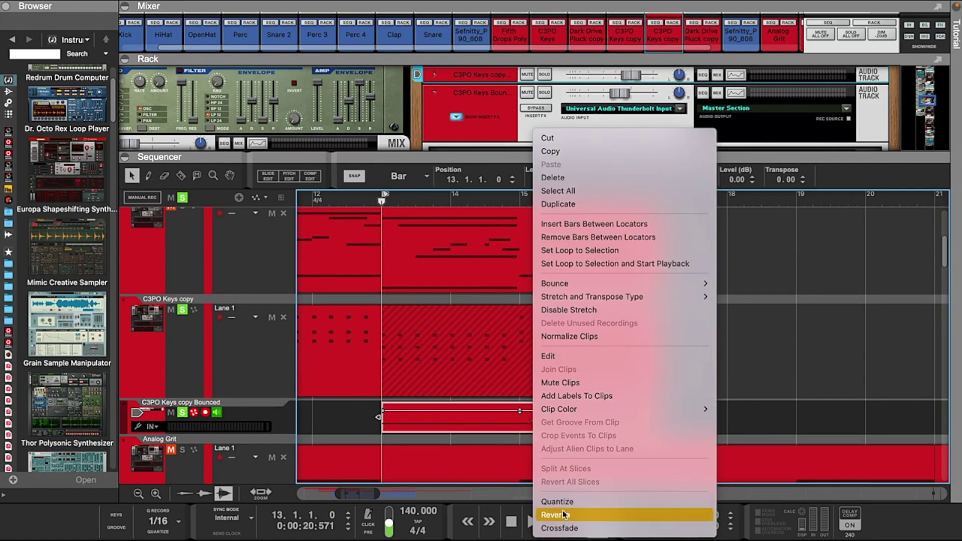
{"action": "left_click", "coordinate": [569, 336]}
{"action": "left_click_drag", "start_coordinate": [520, 422], "coordinate": [518, 453]}
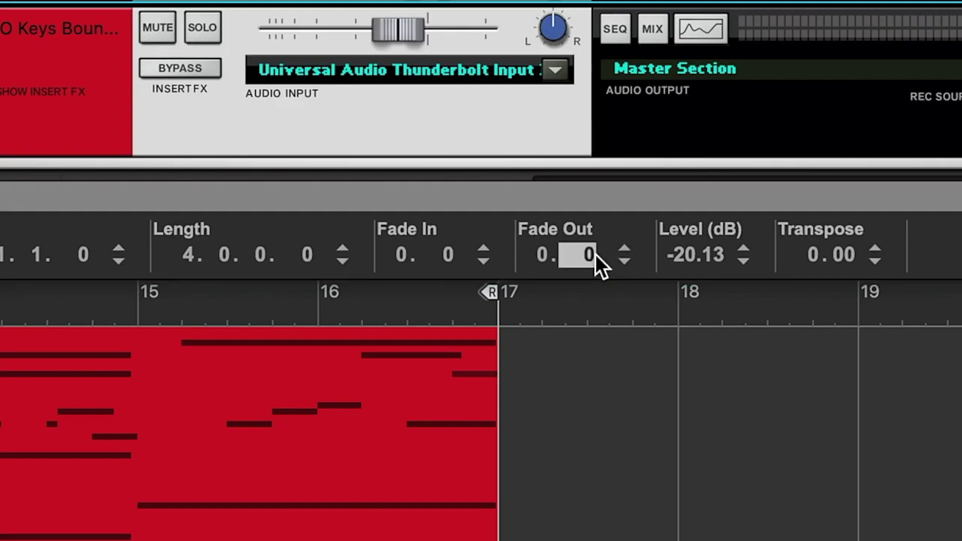
- Give the bounced C3PO Keys copy clip 0.1 fade-in and fade-out, a -12.00 transpose and a level of -23.40 dB
{"action": "left_click_drag", "start_coordinate": [697, 185], "coordinate": [641, 181]}
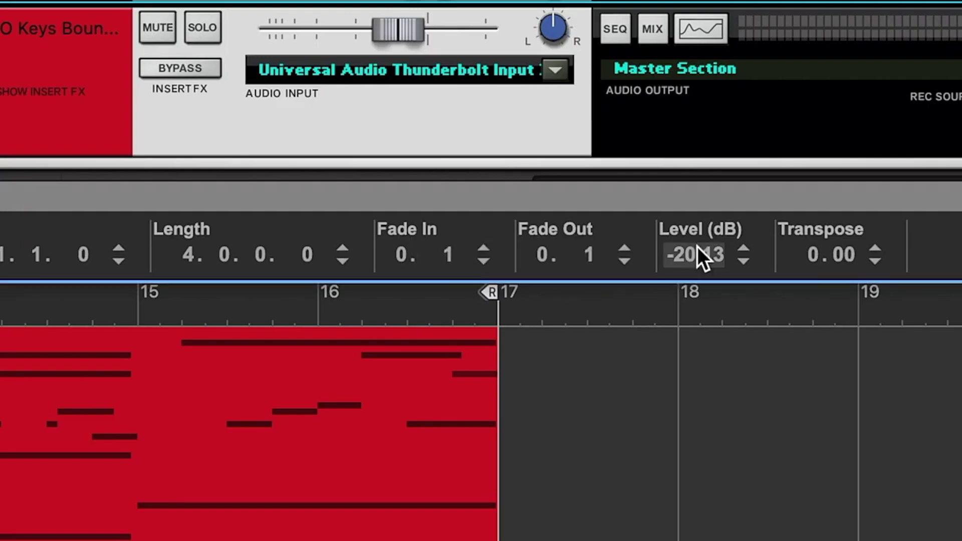
{"action": "left_click_drag", "start_coordinate": [811, 255], "coordinate": [804, 463]}
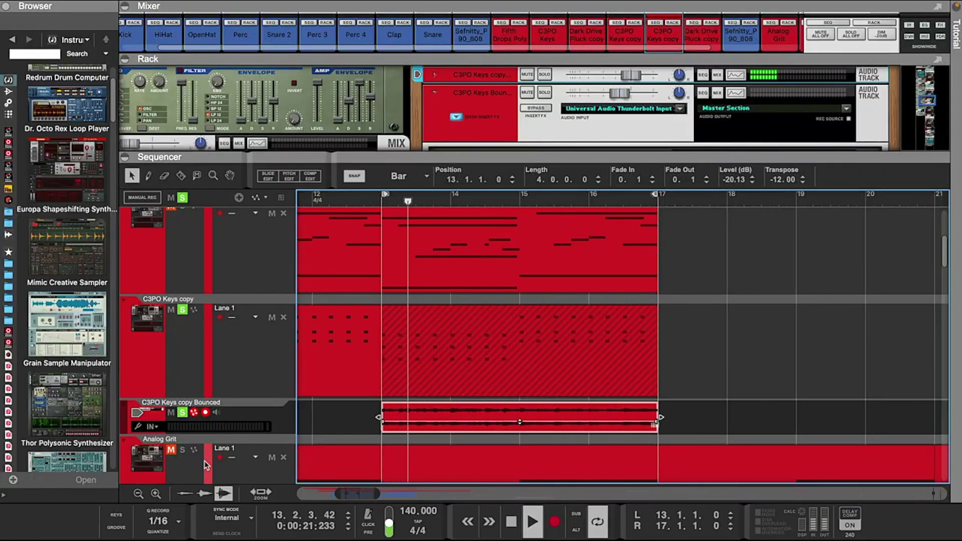
{"action": "left_click_drag", "start_coordinate": [521, 424], "coordinate": [520, 426]}
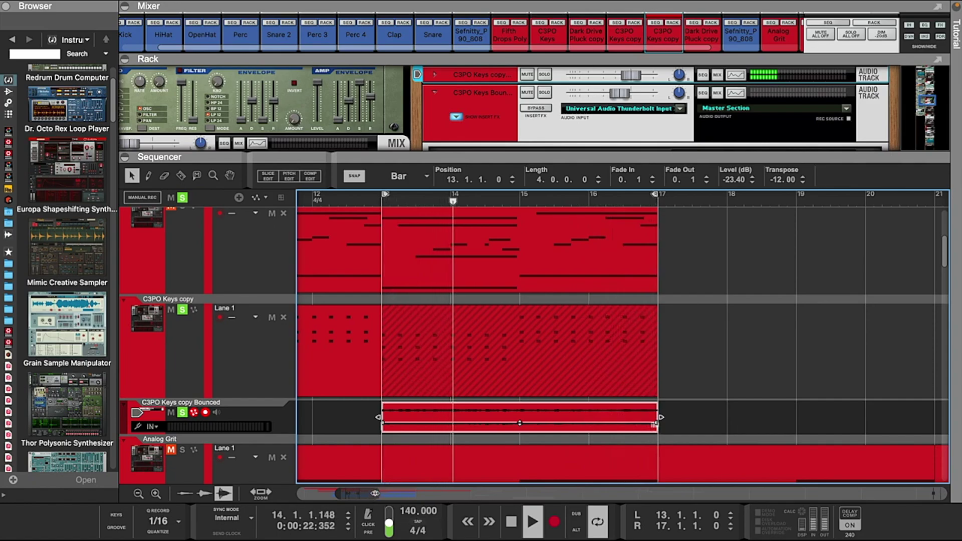
- Duplicate the bounced C3PO Keys copy clip to bar 17 and clear all solos
{"action": "scroll", "coordinate": [449, 417], "scroll_direction": "up", "scroll_amount": 1}
{"action": "key", "text": "ctrl+d"}
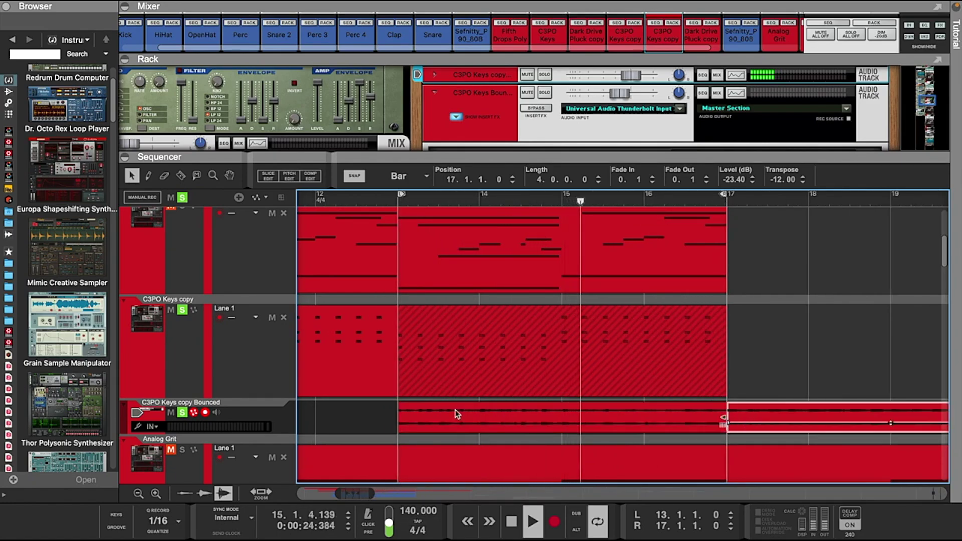
{"action": "left_click", "coordinate": [183, 198]}
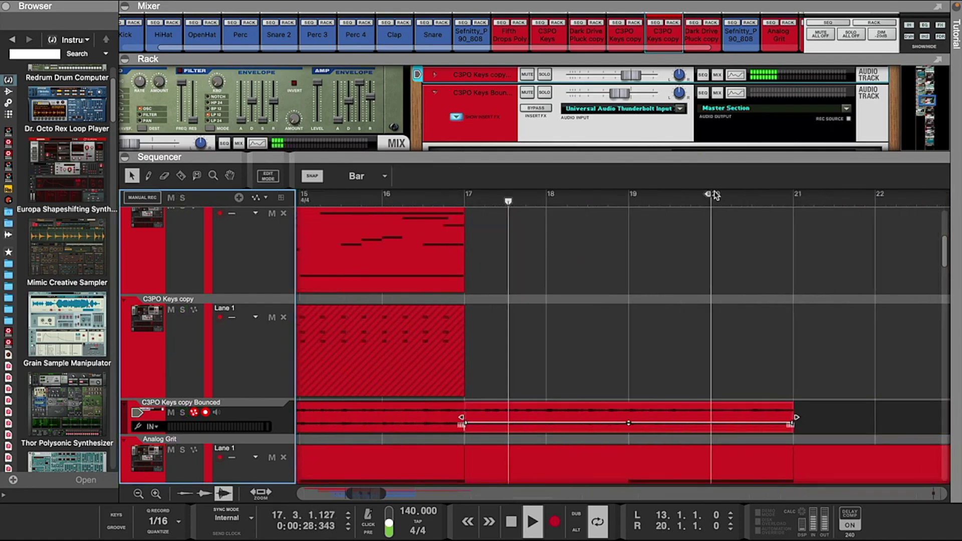
- Duplicate the bounced C3PO Keys copy clip again to bar 21 and extend the loop end to bar 25
{"action": "left_click_drag", "start_coordinate": [715, 195], "coordinate": [788, 215]}
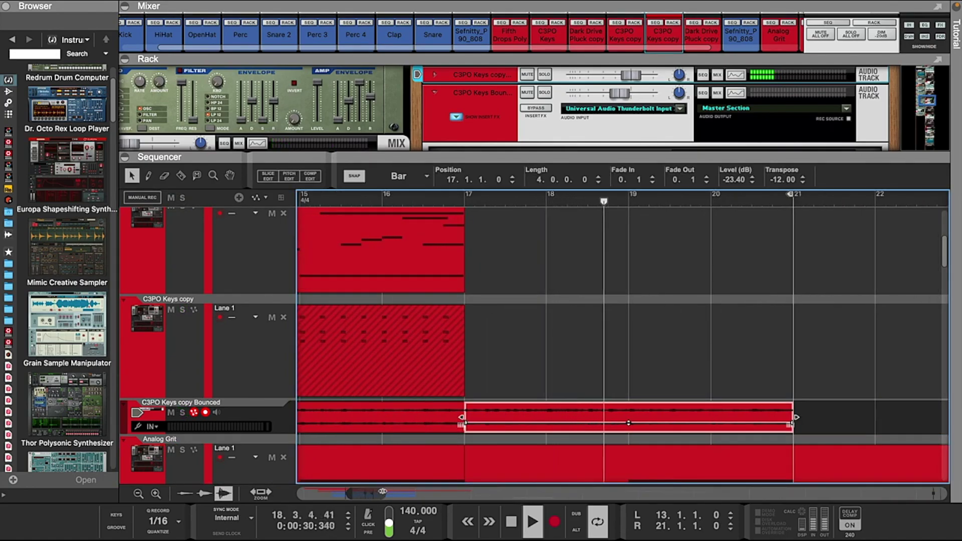
{"action": "scroll", "coordinate": [530, 284], "scroll_direction": "down", "scroll_amount": 2}
{"action": "scroll", "coordinate": [530, 283], "scroll_direction": "up", "scroll_amount": 2}
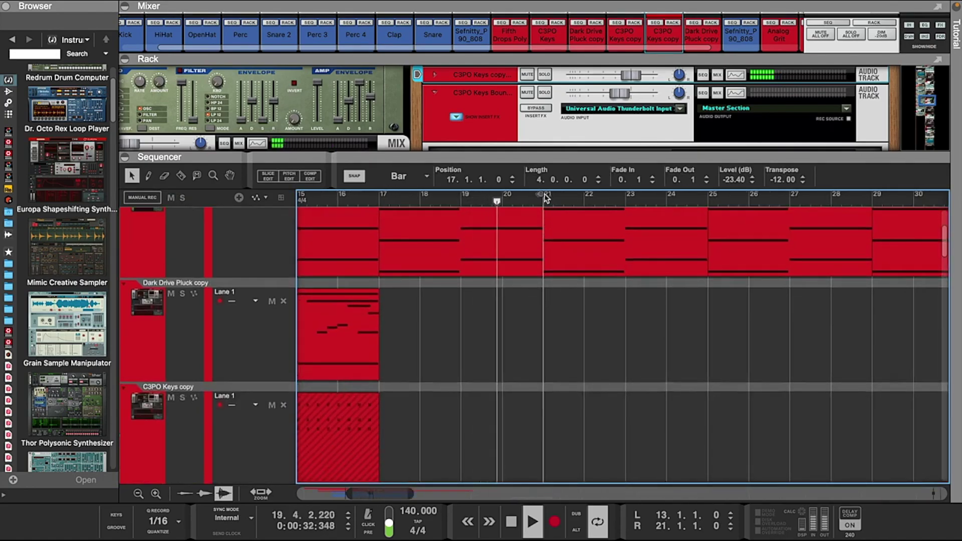
{"action": "left_click_drag", "start_coordinate": [542, 195], "coordinate": [746, 194]}
{"action": "scroll", "coordinate": [475, 401], "scroll_direction": "down", "scroll_amount": 2}
{"action": "key", "text": "ctrl+d"}
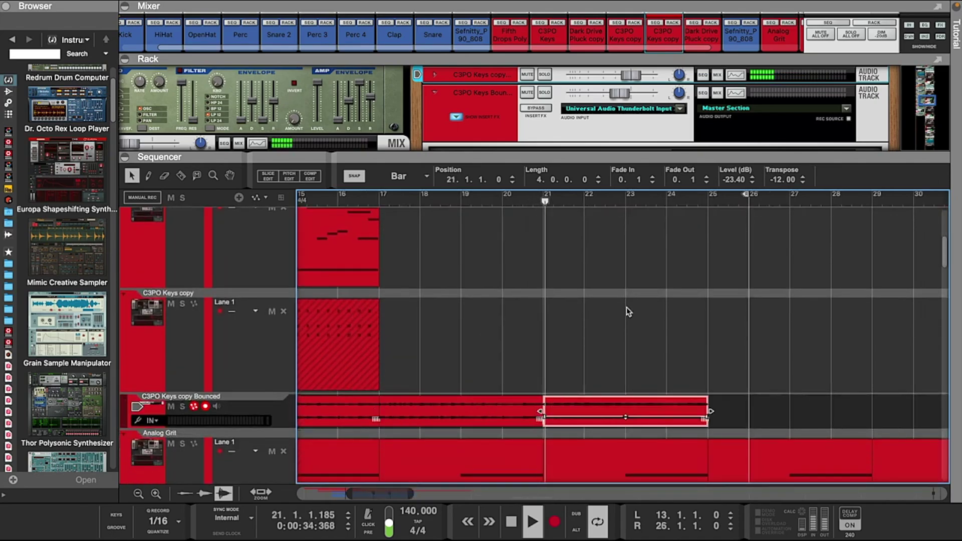
{"action": "left_click_drag", "start_coordinate": [747, 195], "coordinate": [708, 194]}
- Delete the muted C3PO Keys copy clip left at bar 13 above the bounced audio
{"action": "scroll", "coordinate": [566, 296], "scroll_direction": "left", "scroll_amount": 10}
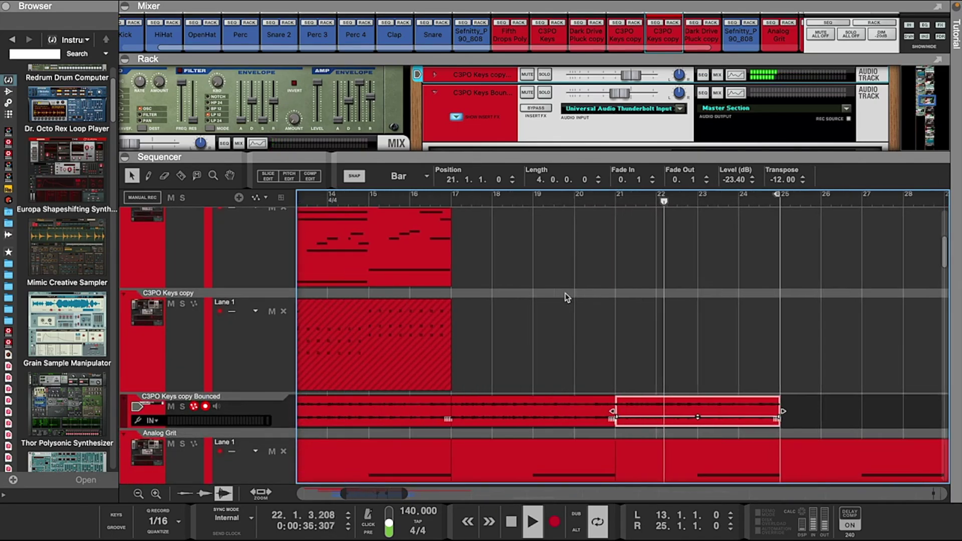
{"action": "scroll", "coordinate": [566, 292], "scroll_direction": "right", "scroll_amount": 3}
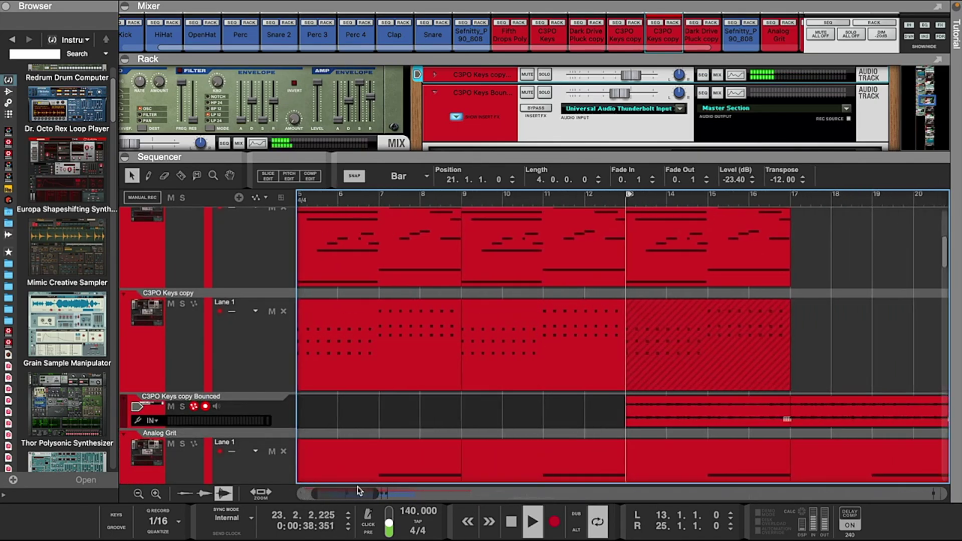
{"action": "left_click_drag", "start_coordinate": [373, 495], "coordinate": [443, 495]}
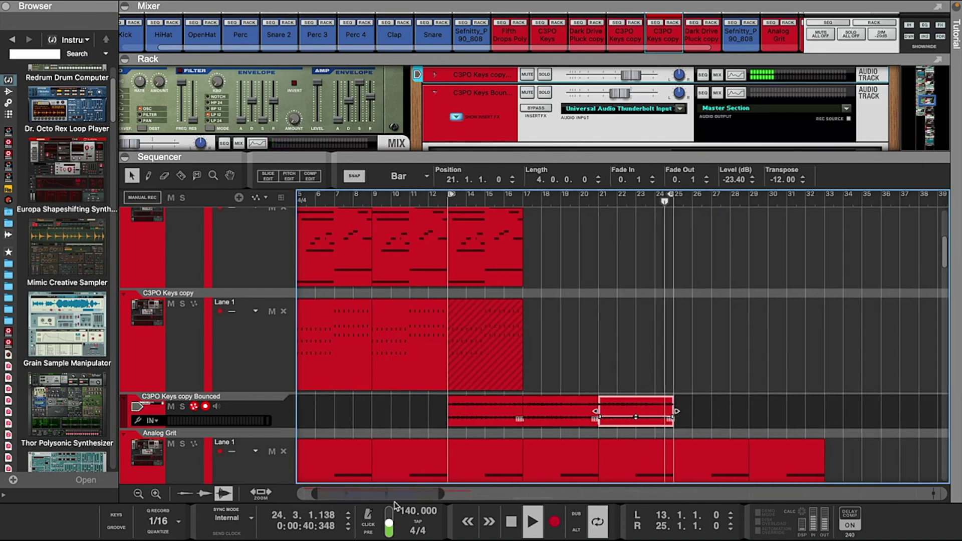
{"action": "left_click", "coordinate": [138, 495]}
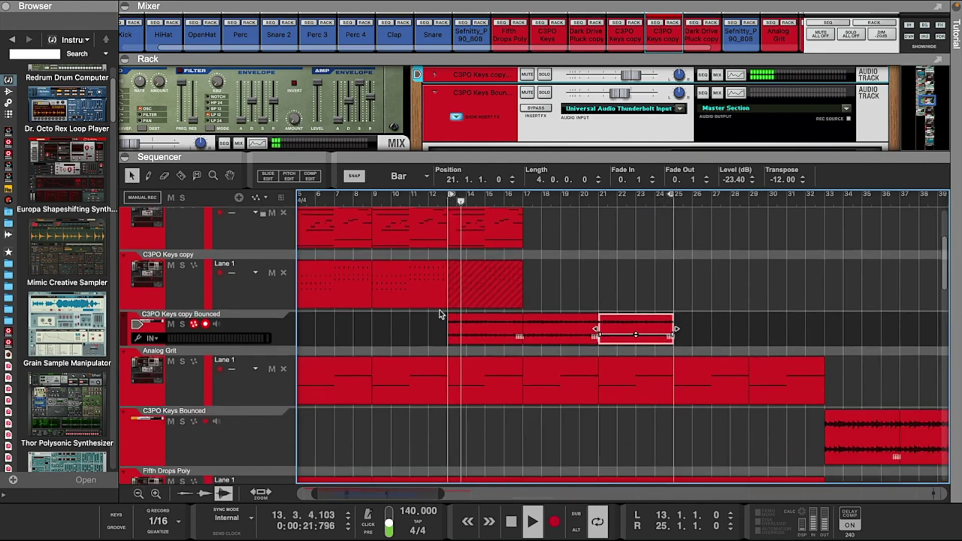
{"action": "scroll", "coordinate": [441, 314], "scroll_direction": "up", "scroll_amount": 3}
{"action": "scroll", "coordinate": [459, 331], "scroll_direction": "left", "scroll_amount": 3}
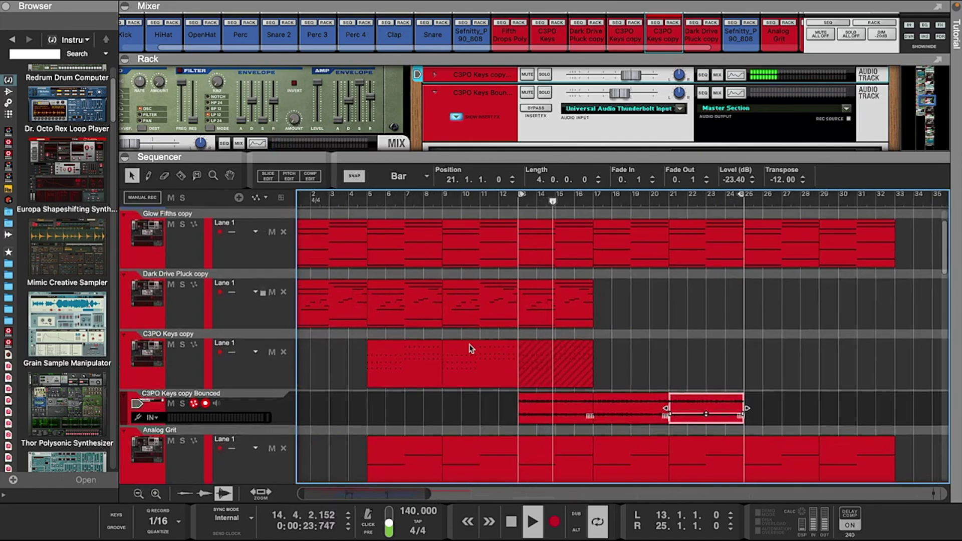
{"action": "left_click", "coordinate": [558, 362]}
{"action": "key", "text": "Delete"}
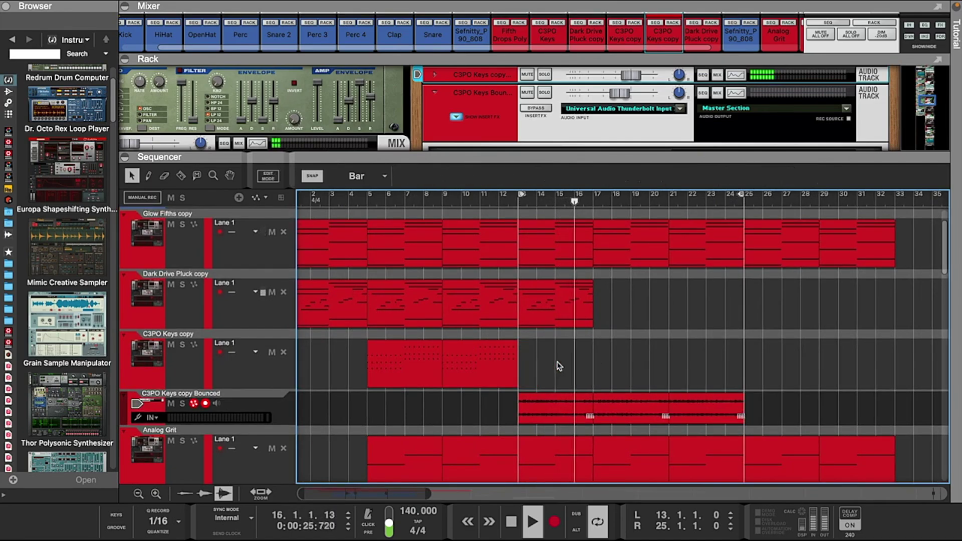
- Select the Dark Drive Pluck copy track and set the loop range from bar 5 to bar 21
{"action": "left_click", "coordinate": [177, 313]}
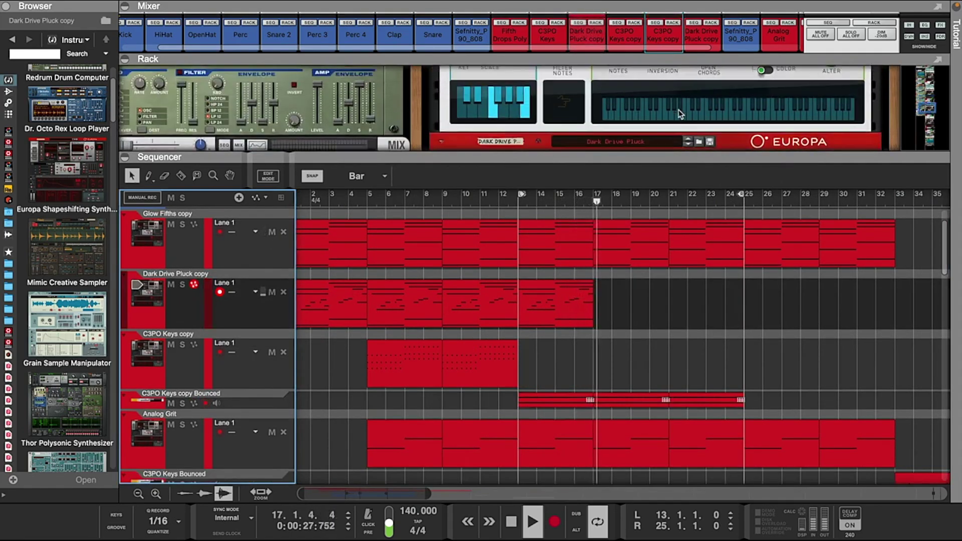
{"action": "left_click_drag", "start_coordinate": [516, 203], "coordinate": [371, 198]}
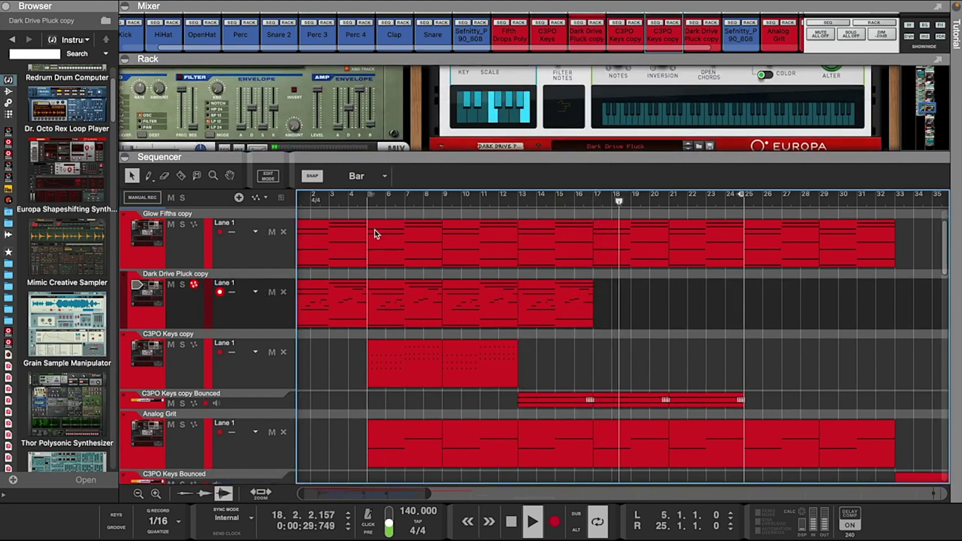
{"action": "left_click_drag", "start_coordinate": [745, 200], "coordinate": [668, 198]}
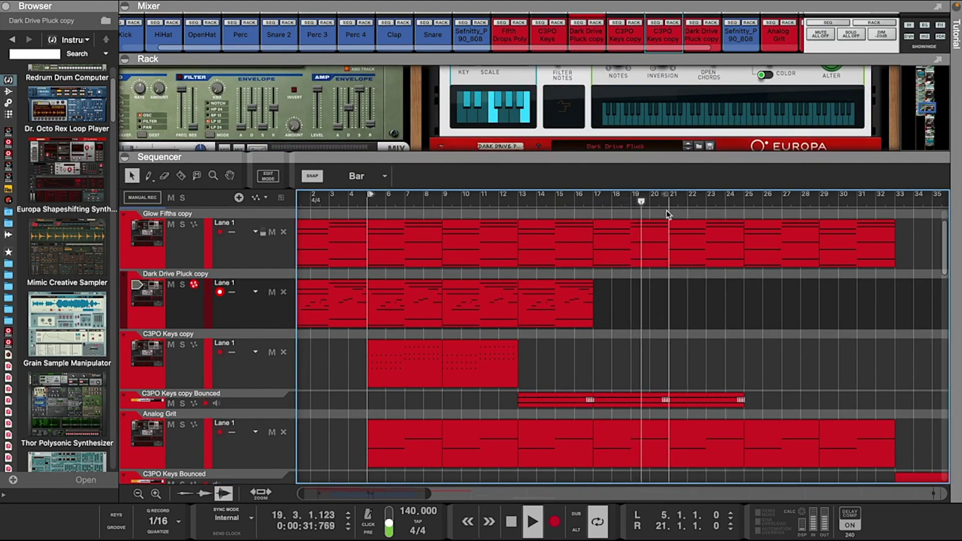
- Select the C3PO Keys copy track and set its mixer channel level to -26.21 dB
{"action": "scroll", "coordinate": [482, 301], "scroll_direction": "down", "scroll_amount": 1}
{"action": "scroll", "coordinate": [482, 301], "scroll_direction": "down", "scroll_amount": 1}
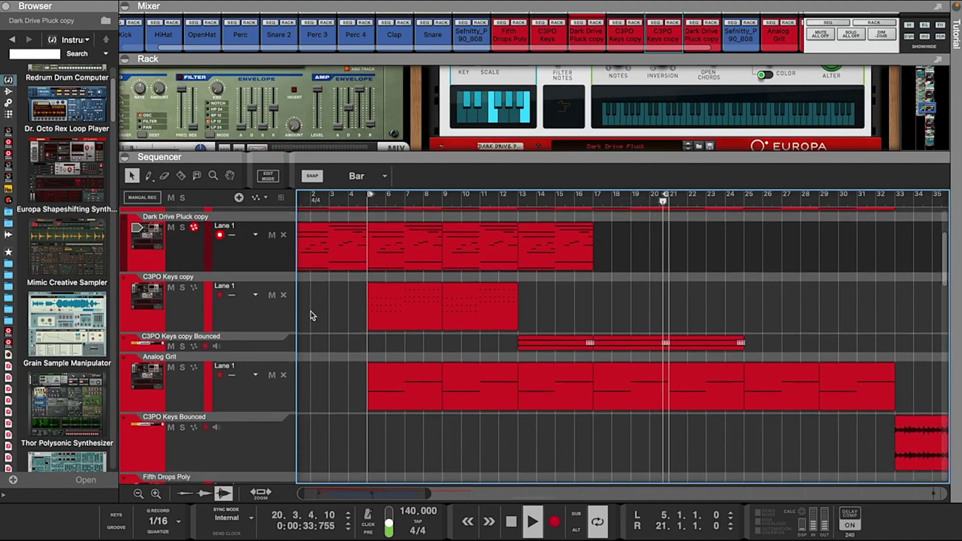
{"action": "left_click", "coordinate": [135, 320]}
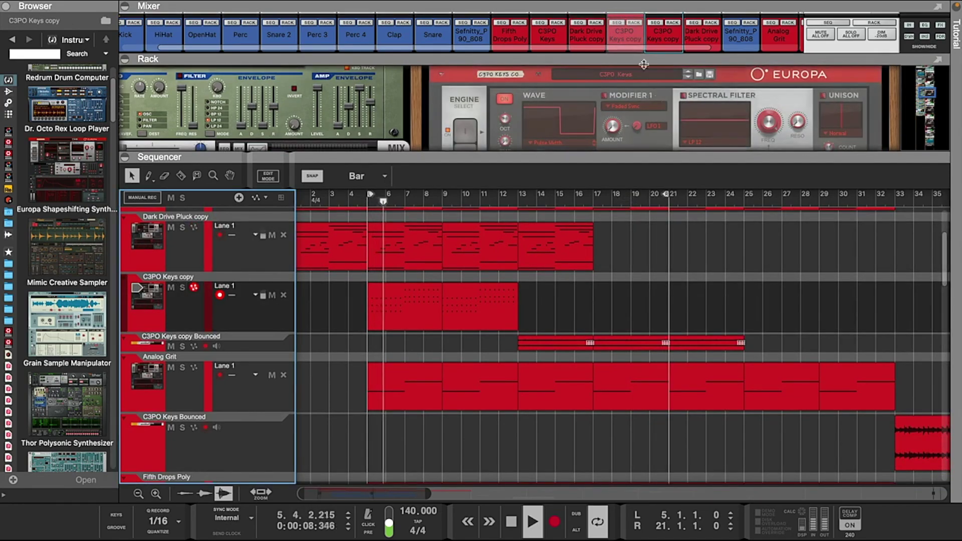
{"action": "key", "text": "F5"}
{"action": "left_click", "coordinate": [635, 160]}
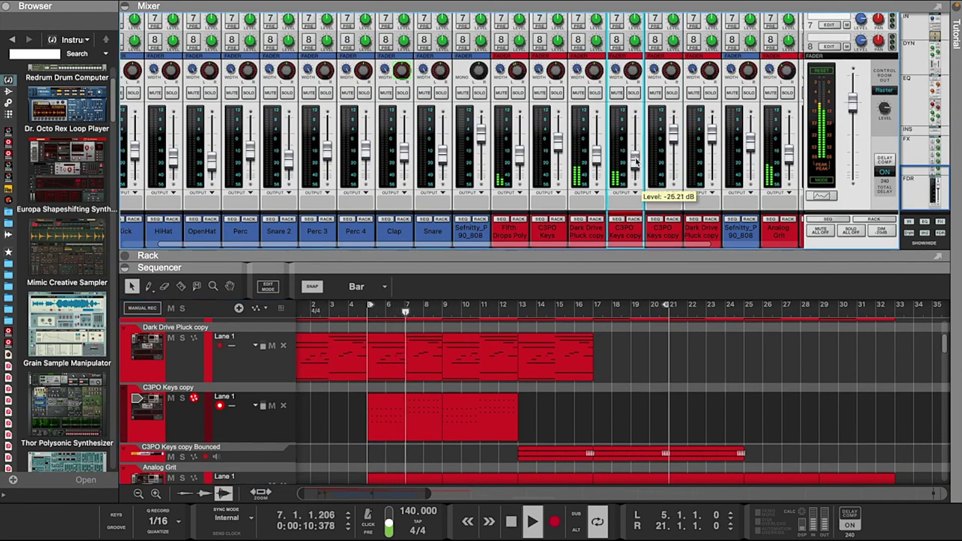
{"action": "left_click_drag", "start_coordinate": [489, 268], "coordinate": [489, 122]}
- Move the Dark Drive Pluck copy clip from bar 13 to bar 23 and set the loop start to bar 1
{"action": "left_click_drag", "start_coordinate": [420, 489], "coordinate": [430, 489]}
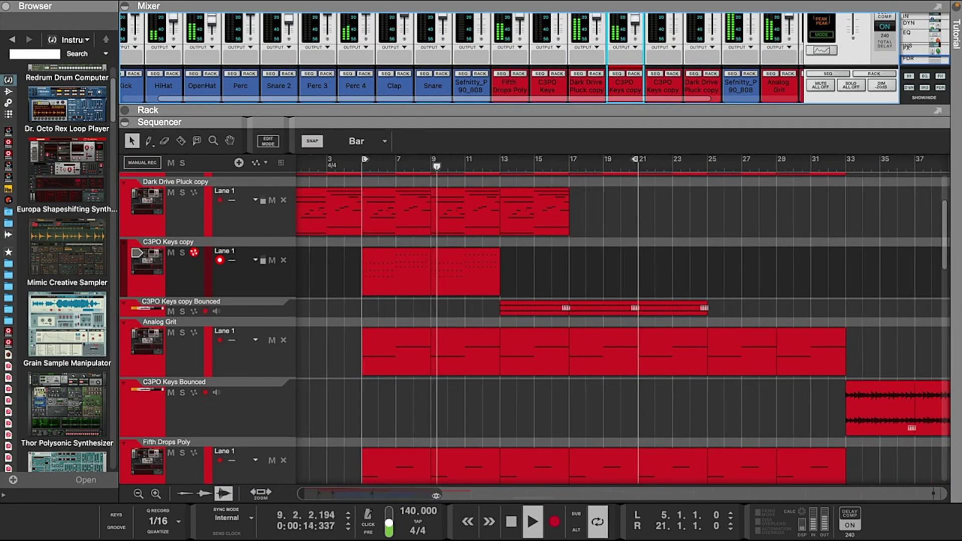
{"action": "scroll", "coordinate": [480, 218], "scroll_direction": "up", "scroll_amount": 3}
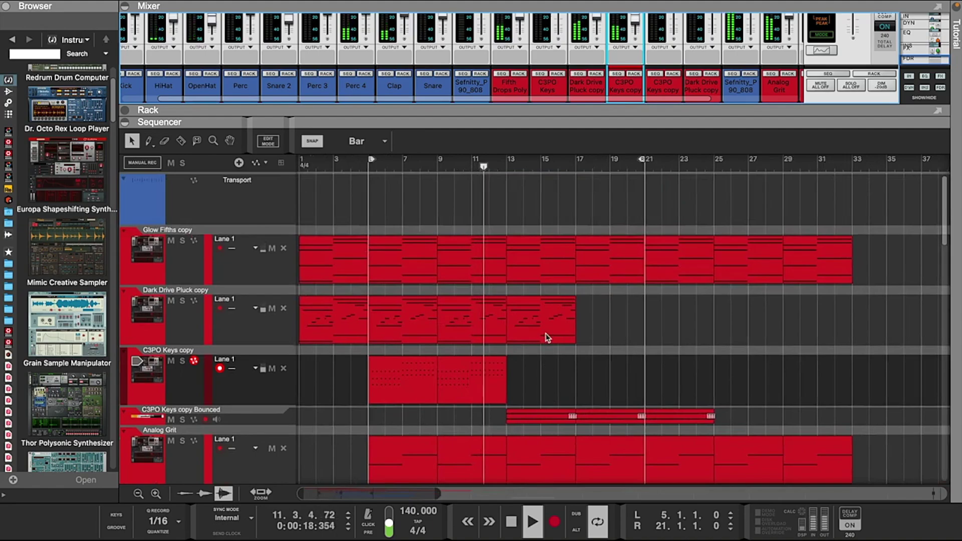
{"action": "left_click_drag", "start_coordinate": [541, 330], "coordinate": [723, 328]}
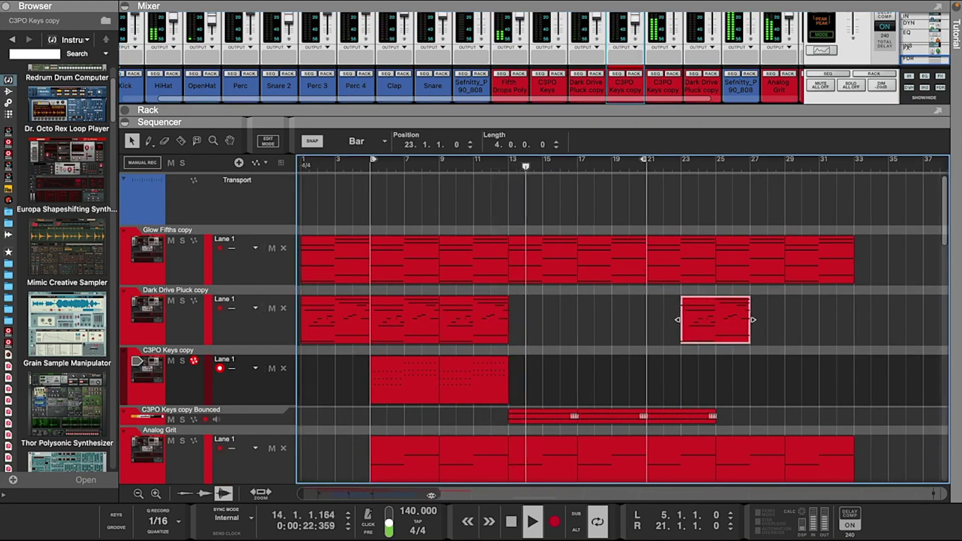
{"action": "scroll", "coordinate": [704, 284], "scroll_direction": "down", "scroll_amount": 2}
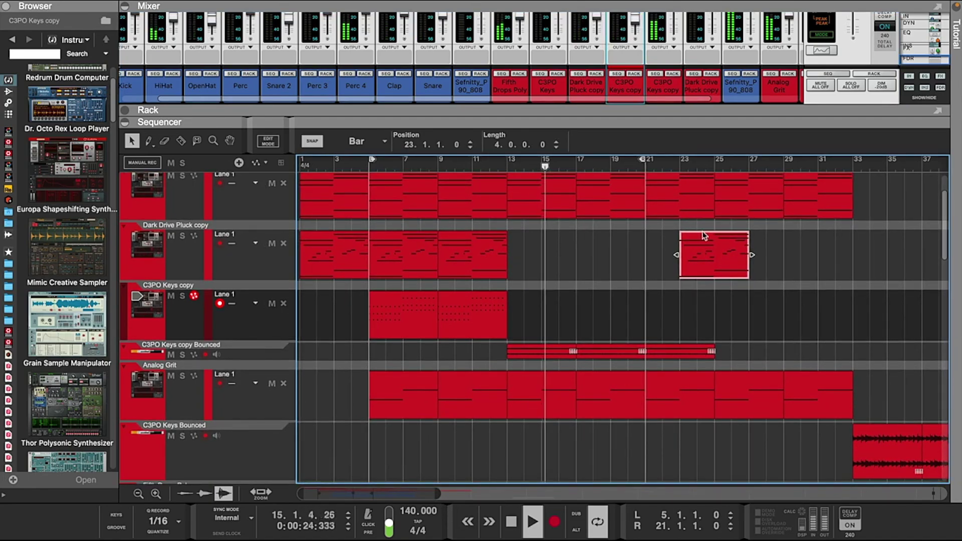
{"action": "left_click_drag", "start_coordinate": [372, 159], "coordinate": [304, 159]}
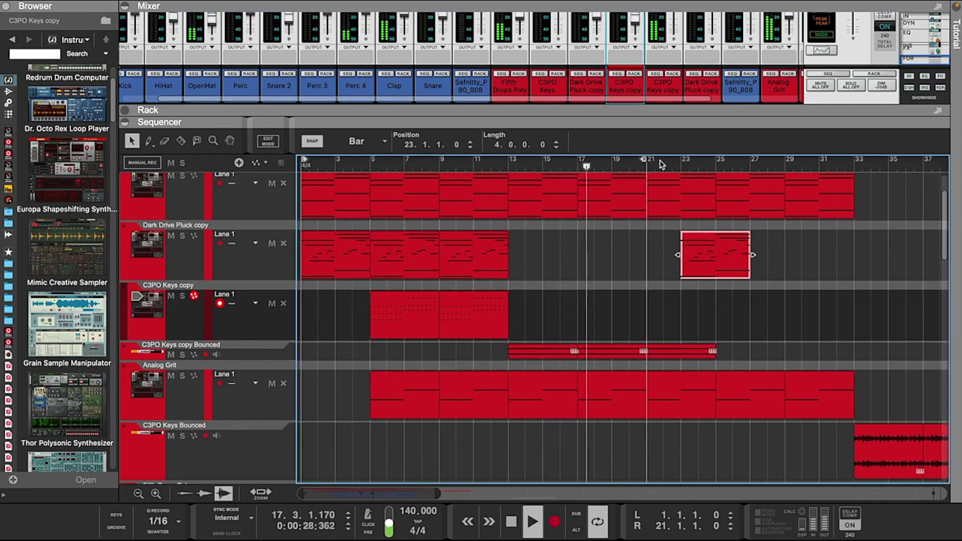
- Select the Sefnitty_P90_808 and HiHat clips at bar 13 together and duplicate them
{"action": "scroll", "coordinate": [596, 341], "scroll_direction": "up", "scroll_amount": 2}
{"action": "scroll", "coordinate": [596, 341], "scroll_direction": "down", "scroll_amount": 2}
{"action": "scroll", "coordinate": [597, 341], "scroll_direction": "up", "scroll_amount": 2}
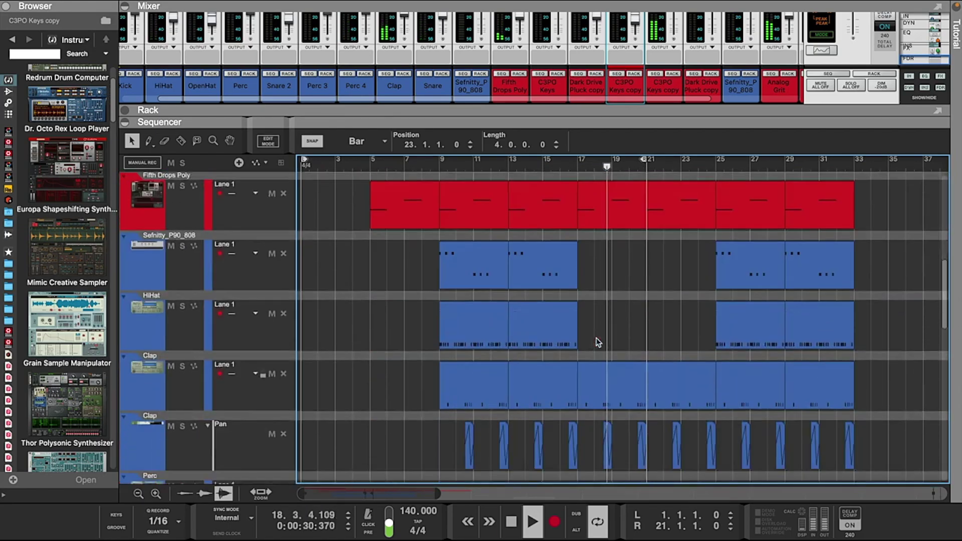
{"action": "left_click_drag", "start_coordinate": [599, 240], "coordinate": [549, 327]}
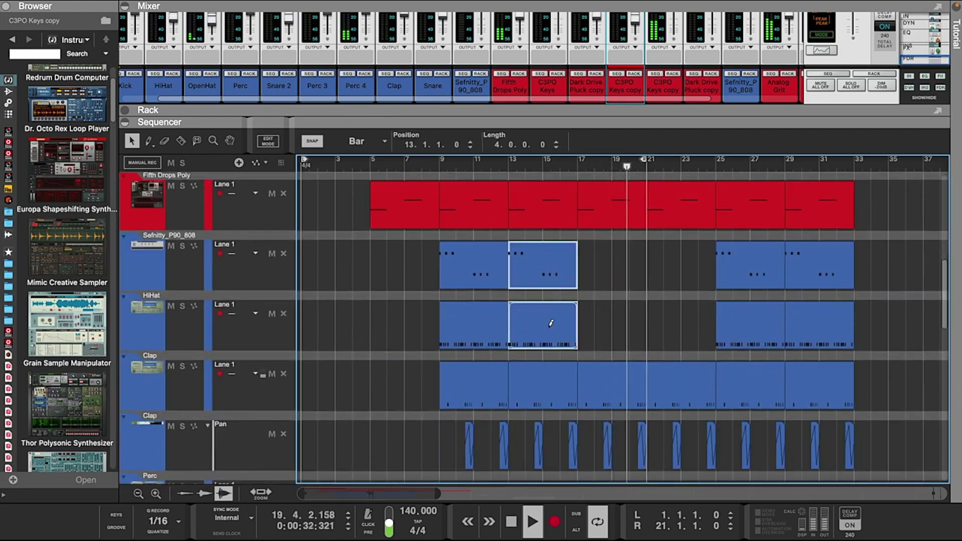
{"action": "key", "text": "ctrl+d"}
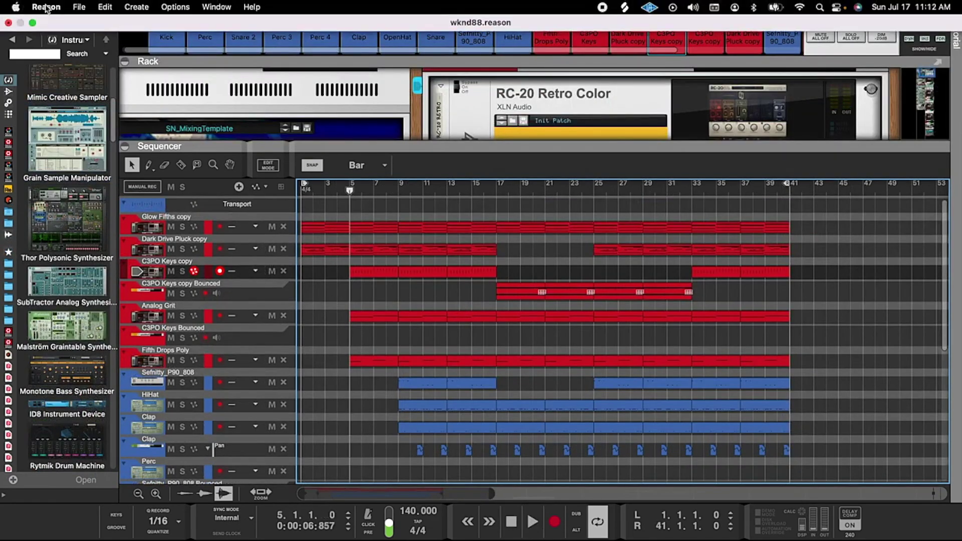
- Lower the Master Tune in the audio preferences to about -31 Cent
{"action": "left_click", "coordinate": [46, 9]}
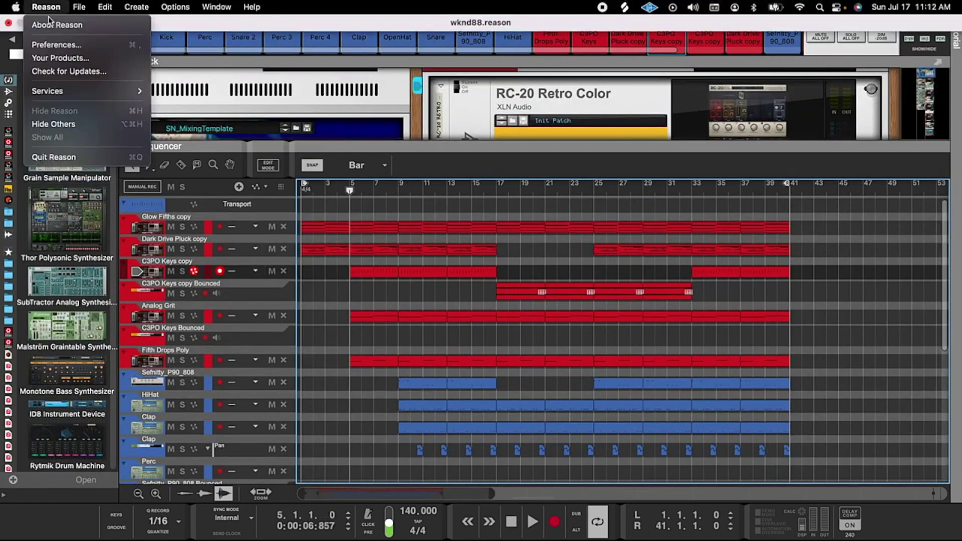
{"action": "left_click", "coordinate": [52, 43]}
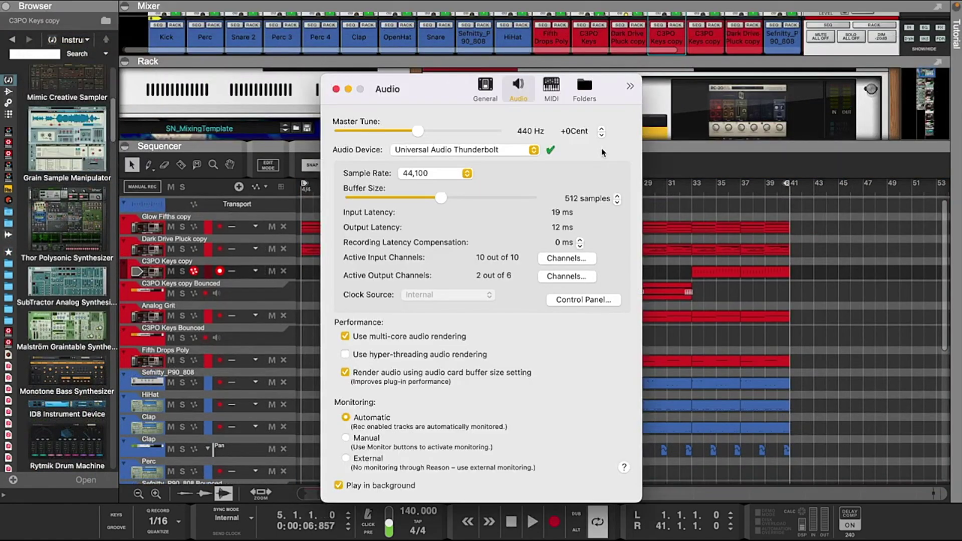
{"action": "left_click_drag", "start_coordinate": [424, 132], "coordinate": [394, 138]}
{"action": "left_click", "coordinate": [336, 90]}
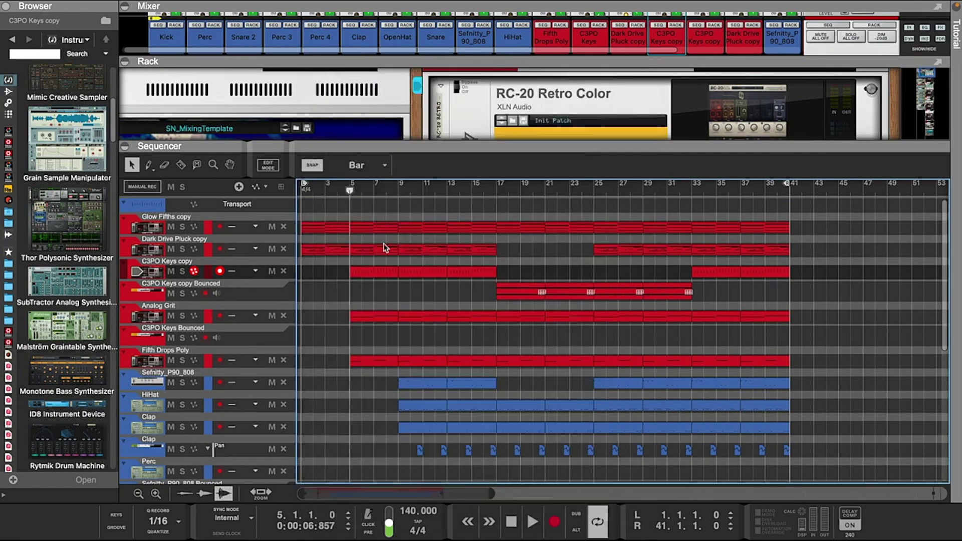
- Start playback and set the loop range from bar 5 to bar 9
{"action": "key", "text": "space"}
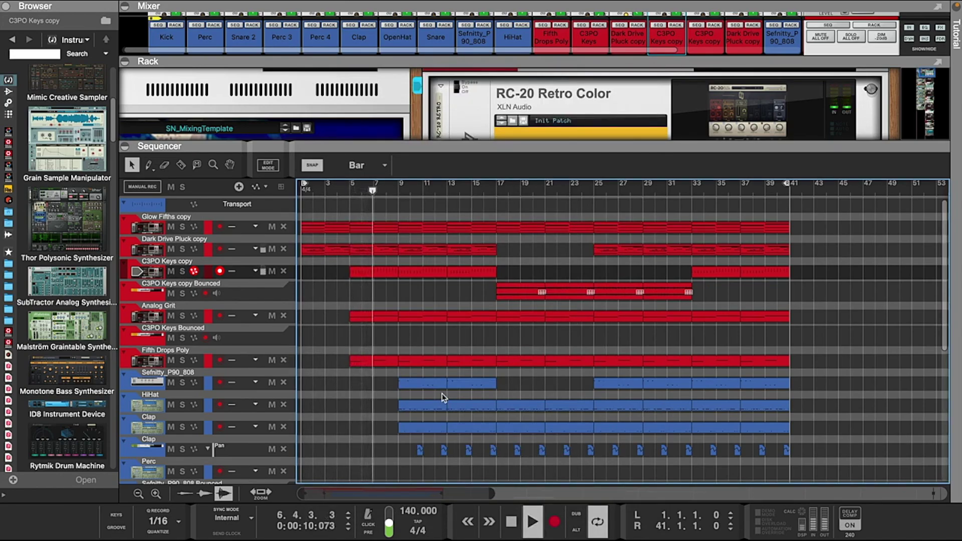
{"action": "left_click_drag", "start_coordinate": [785, 185], "coordinate": [398, 223]}
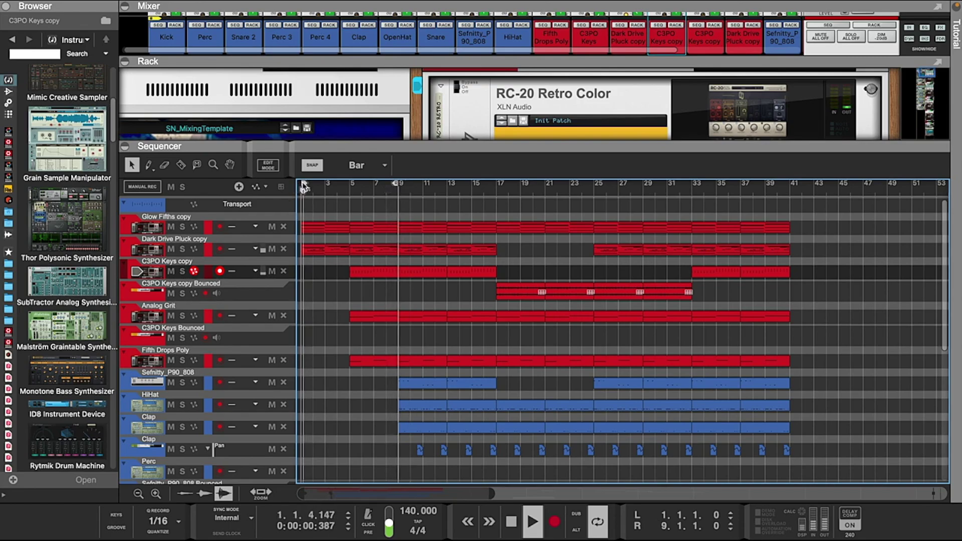
{"action": "left_click_drag", "start_coordinate": [304, 185], "coordinate": [349, 188]}
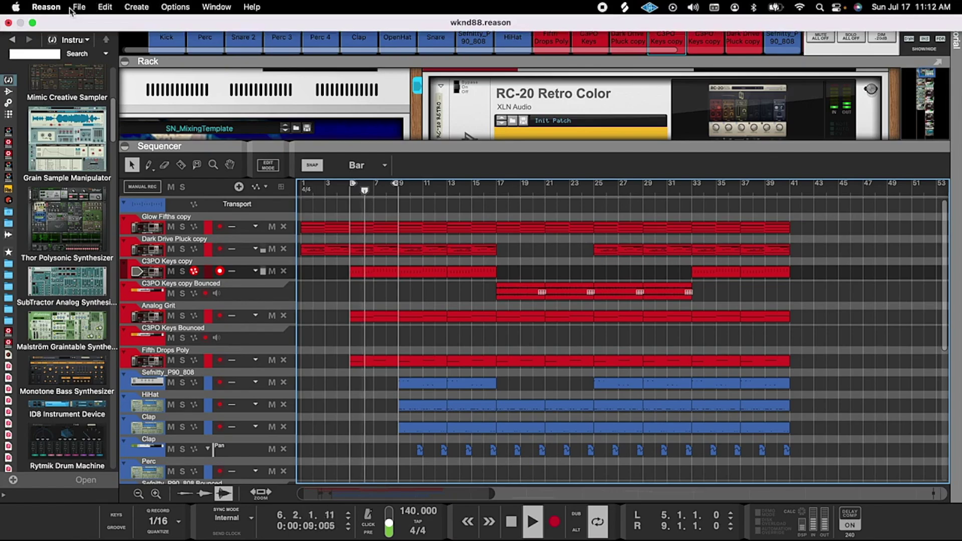
- Audition the Master Tune at up to +100 Cent in the audio preferences, finishing with it set to -32 Cent
{"action": "left_click", "coordinate": [73, 8]}
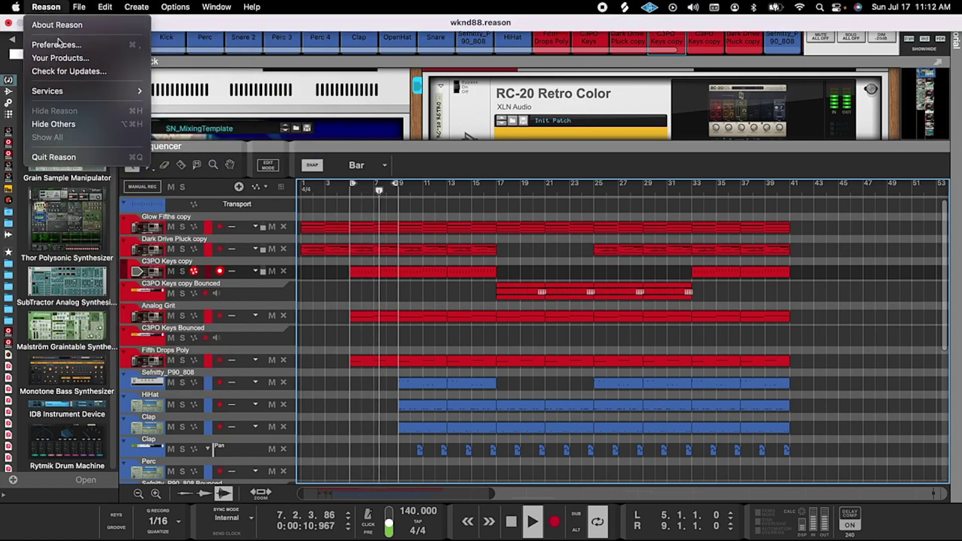
{"action": "left_click", "coordinate": [60, 44]}
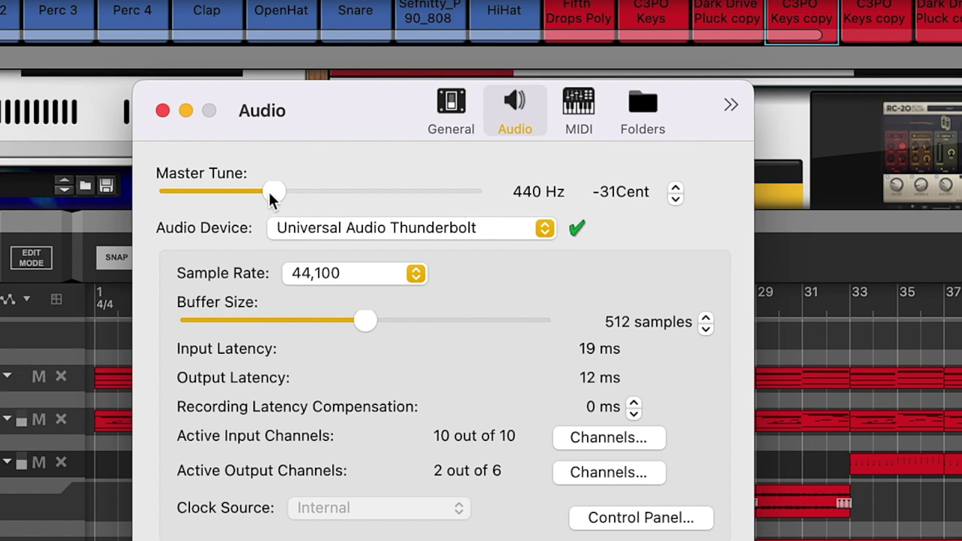
{"action": "left_click_drag", "start_coordinate": [269, 195], "coordinate": [285, 194]}
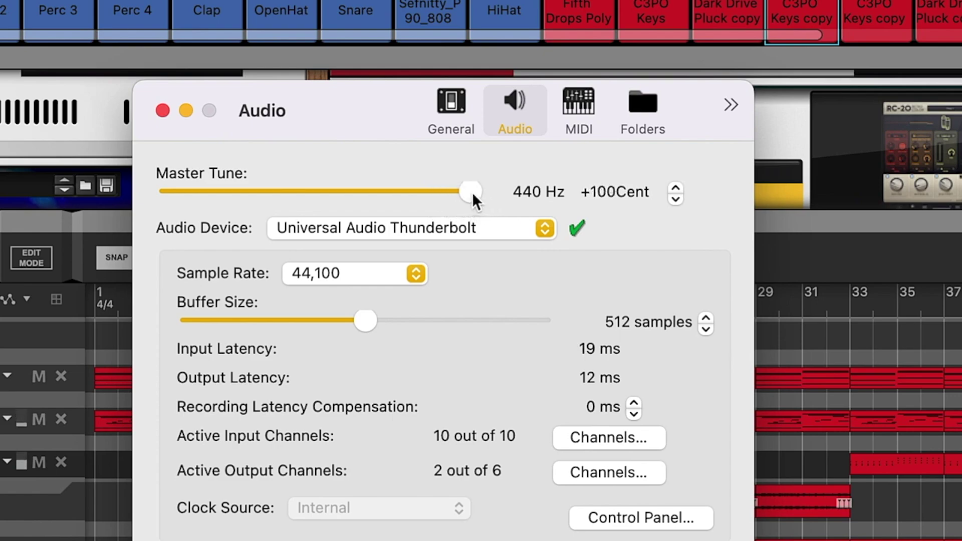
{"action": "left_click_drag", "start_coordinate": [473, 191], "coordinate": [388, 198]}
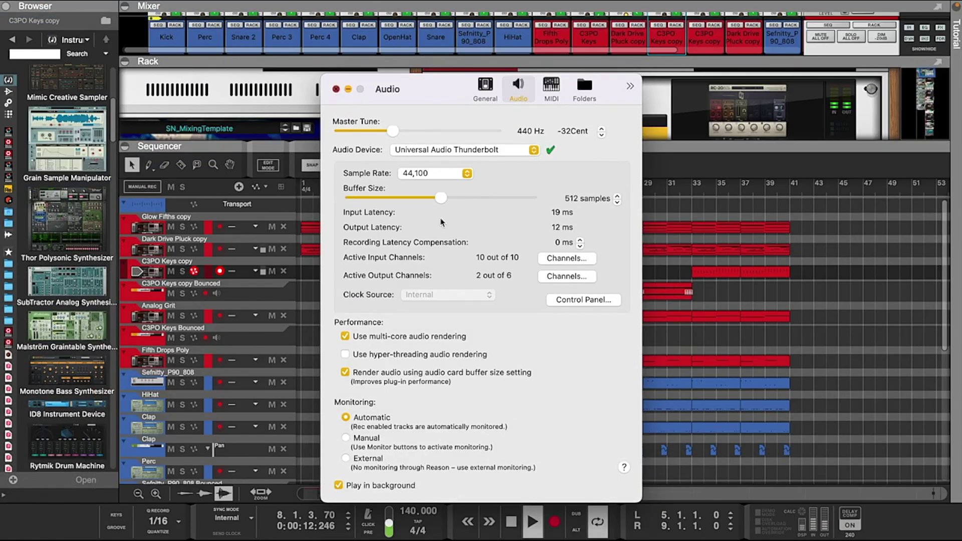
{"action": "left_click", "coordinate": [162, 111]}
- Extend the loop end to bar 41 and examine the mixer's channel strips and master compressor
{"action": "left_click_drag", "start_coordinate": [402, 193], "coordinate": [795, 197]}
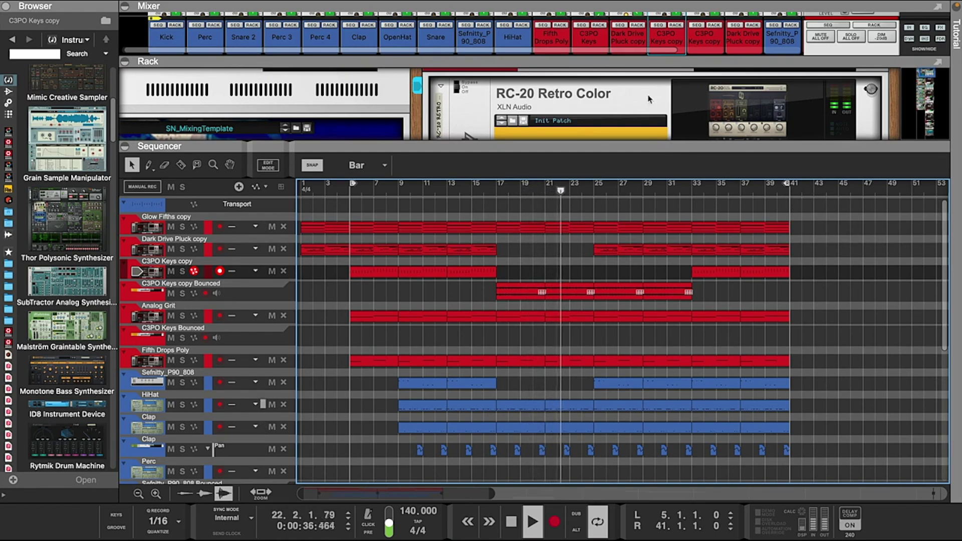
{"action": "left_click_drag", "start_coordinate": [683, 59], "coordinate": [690, 307]}
{"action": "scroll", "coordinate": [851, 111], "scroll_direction": "down", "scroll_amount": 10}
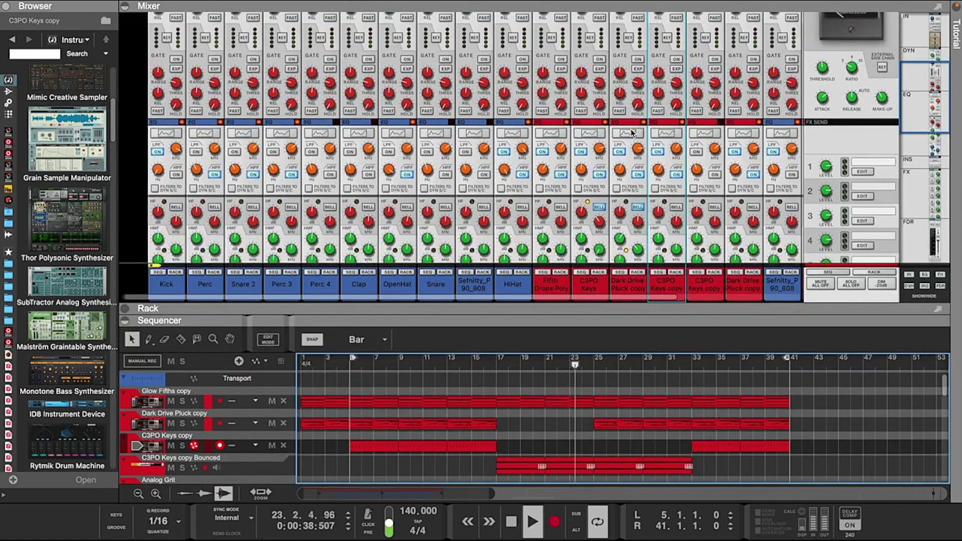
{"action": "scroll", "coordinate": [850, 111], "scroll_direction": "up", "scroll_amount": 6}
{"action": "scroll", "coordinate": [851, 111], "scroll_direction": "up", "scroll_amount": 5}
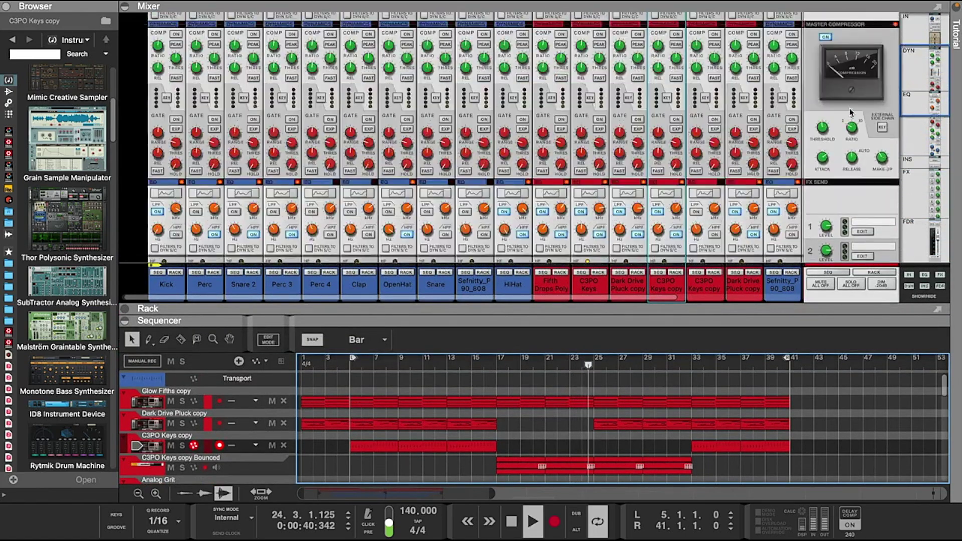
{"action": "left_click", "coordinate": [826, 245]}
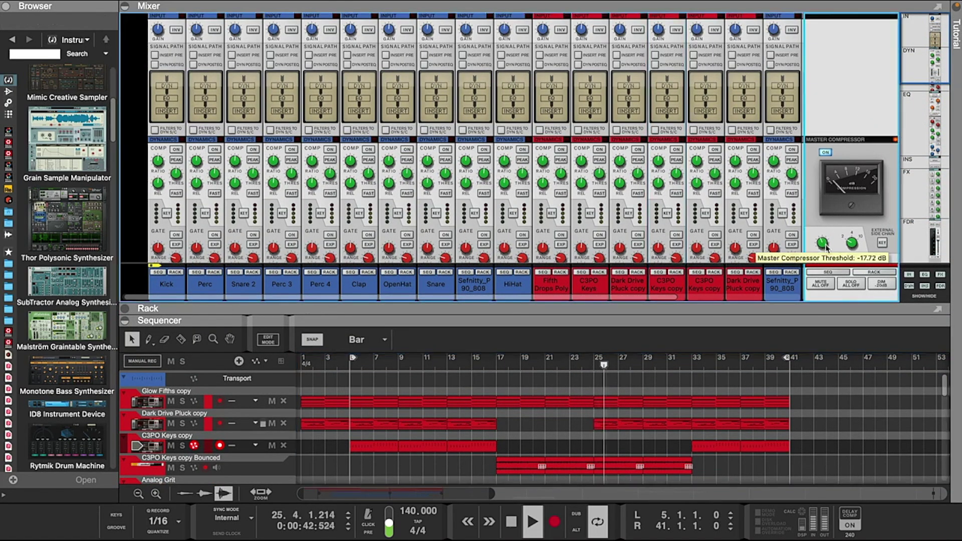
{"action": "scroll", "coordinate": [668, 205], "scroll_direction": "down", "scroll_amount": 8}
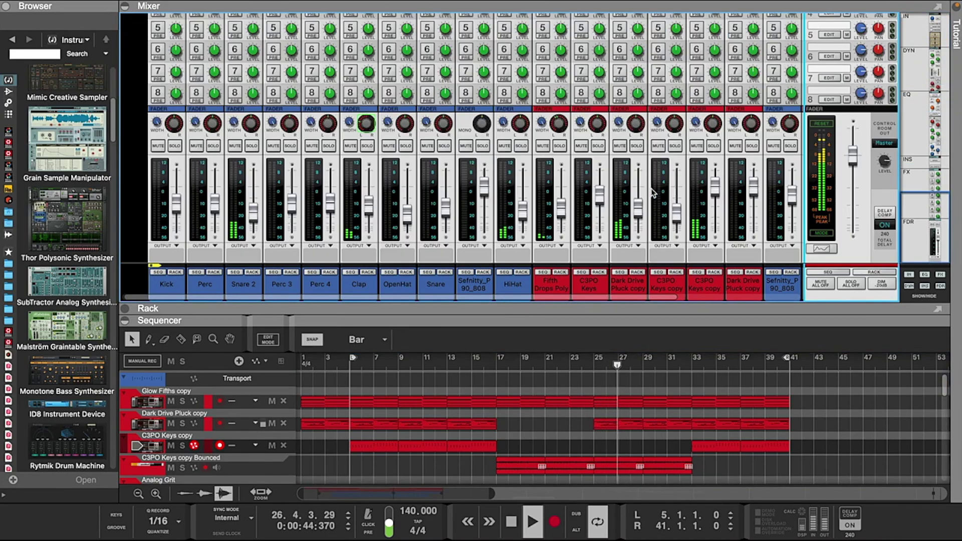
- Examine the rack's SN_MixingTemplate master insert and the Fifth Drops Poly device chain
{"action": "left_click", "coordinate": [620, 312]}
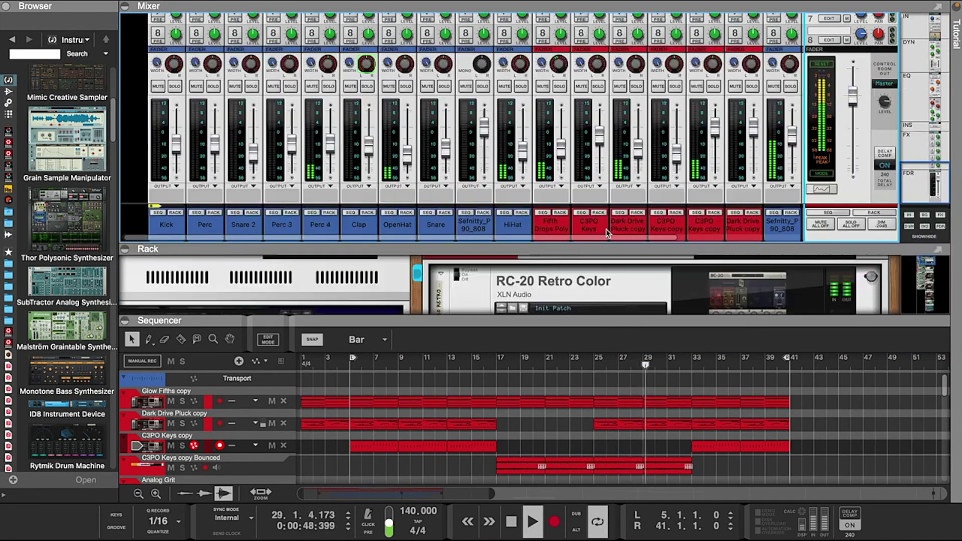
{"action": "scroll", "coordinate": [593, 167], "scroll_direction": "left", "scroll_amount": 5}
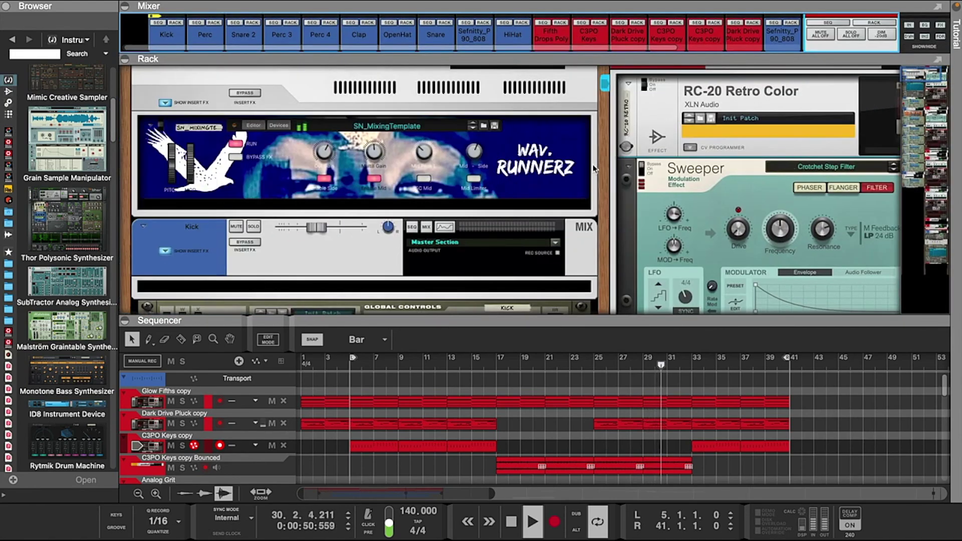
{"action": "scroll", "coordinate": [593, 169], "scroll_direction": "right", "scroll_amount": 5}
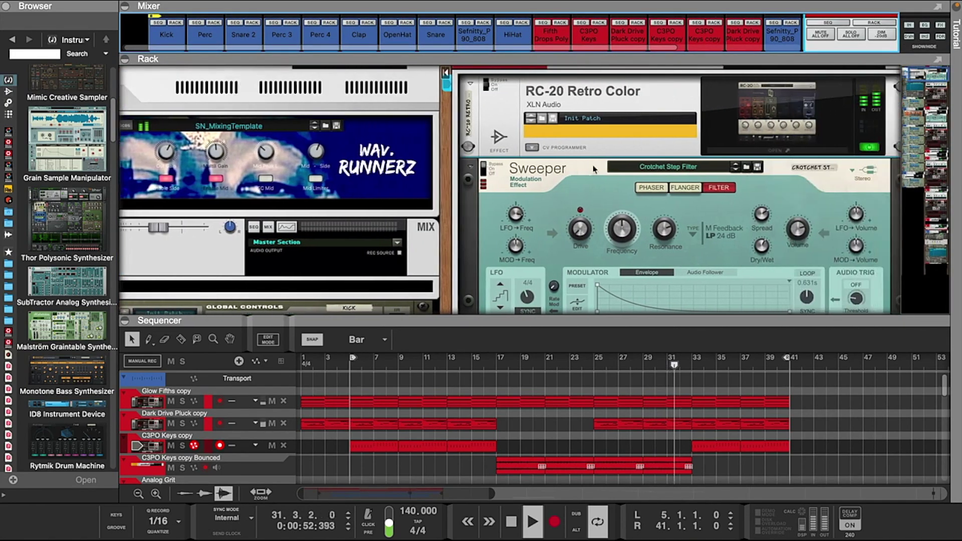
{"action": "scroll", "coordinate": [594, 169], "scroll_direction": "down", "scroll_amount": 4}
{"action": "scroll", "coordinate": [594, 169], "scroll_direction": "down", "scroll_amount": 7}
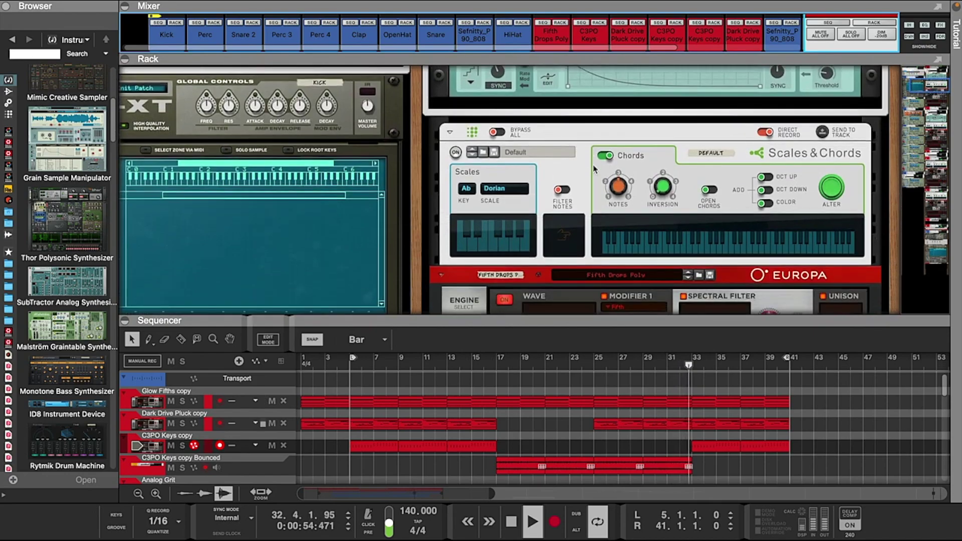
{"action": "scroll", "coordinate": [594, 169], "scroll_direction": "down", "scroll_amount": 4}
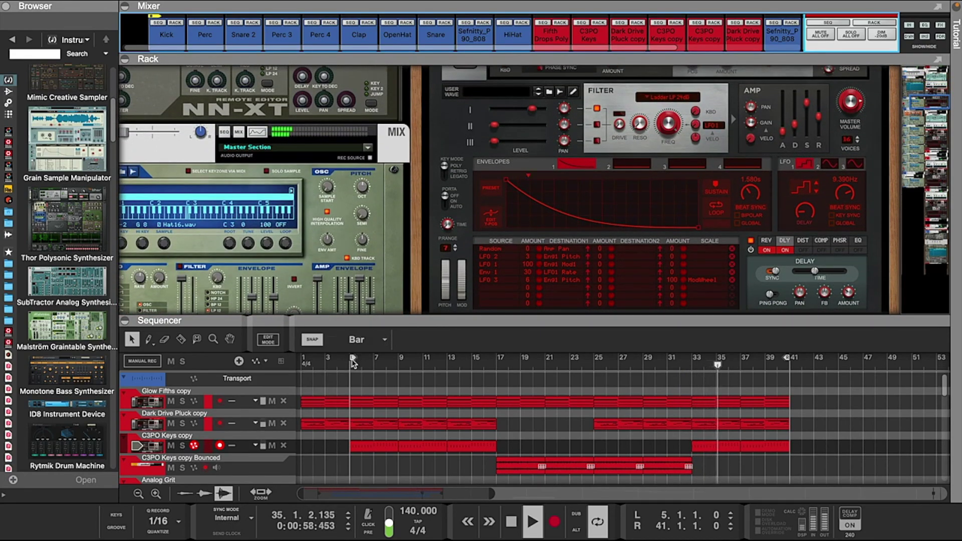
- Move the loop start to bar 1 and examine the C3PO Keys copy effects and Scales & Chords player in the rack
{"action": "left_click_drag", "start_coordinate": [352, 361], "coordinate": [340, 364]}
{"action": "scroll", "coordinate": [621, 208], "scroll_direction": "down", "scroll_amount": 7}
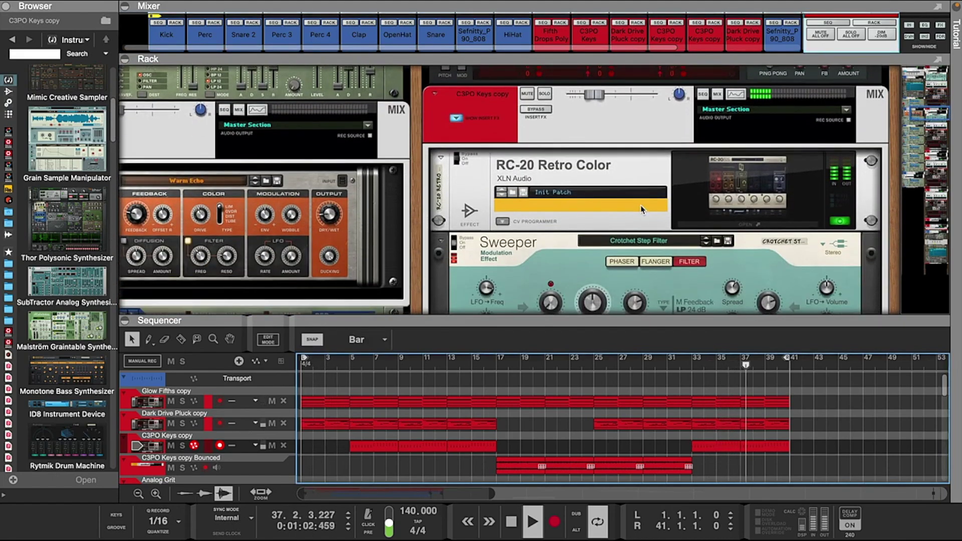
{"action": "scroll", "coordinate": [642, 209], "scroll_direction": "down", "scroll_amount": 4}
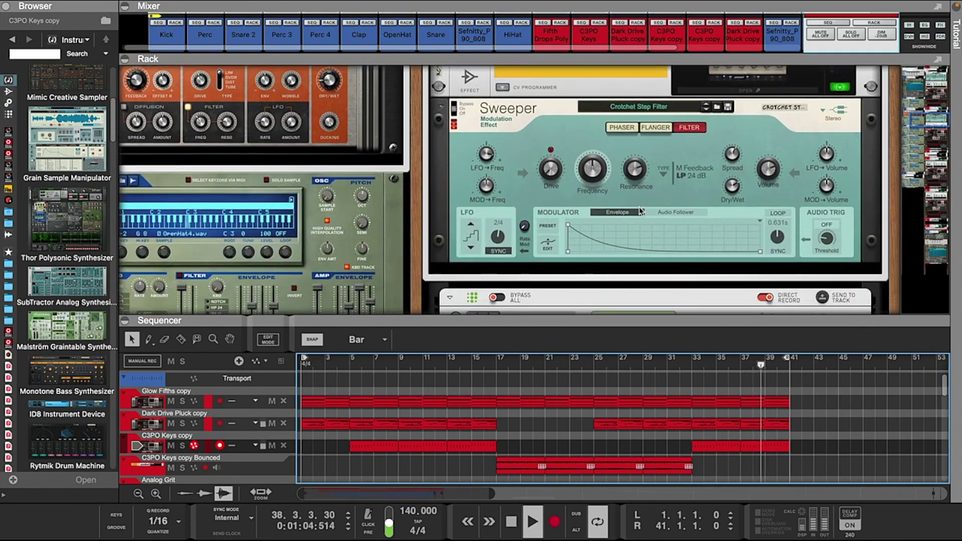
{"action": "scroll", "coordinate": [640, 211], "scroll_direction": "down", "scroll_amount": 5}
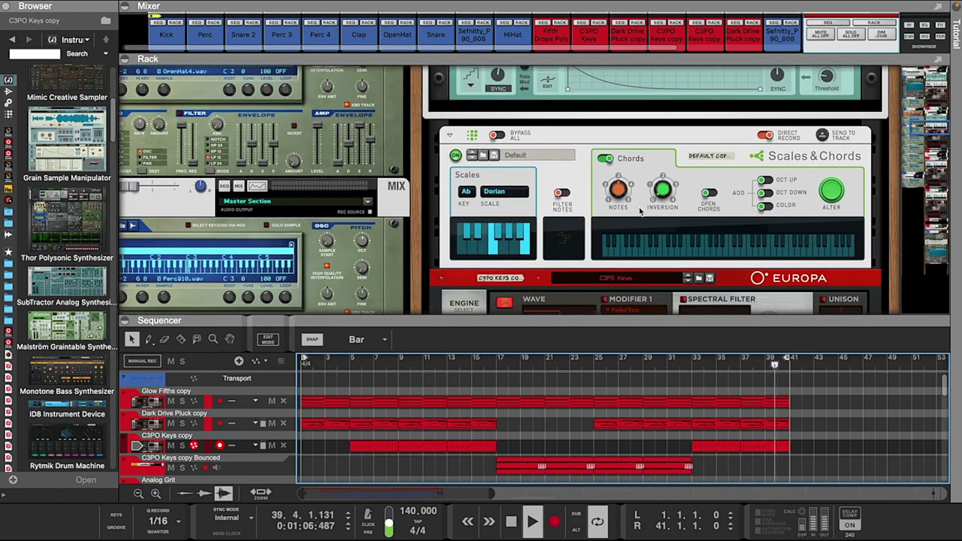
{"action": "scroll", "coordinate": [640, 211], "scroll_direction": "down", "scroll_amount": 2}
- Set the loop end to bar 5 and review the mixer's faders and sends and the rack's master section
{"action": "left_click_drag", "start_coordinate": [712, 60], "coordinate": [628, 354]}
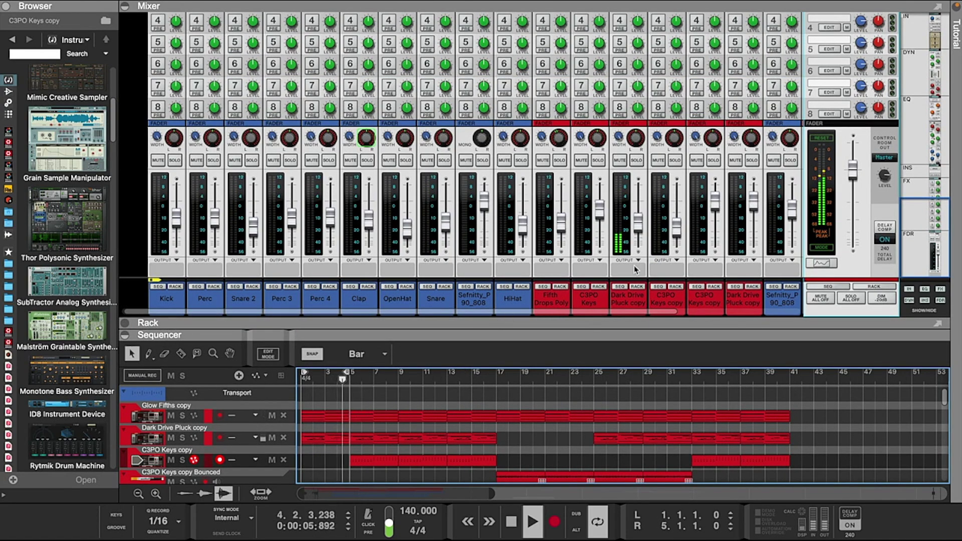
{"action": "scroll", "coordinate": [815, 215], "scroll_direction": "up", "scroll_amount": 5}
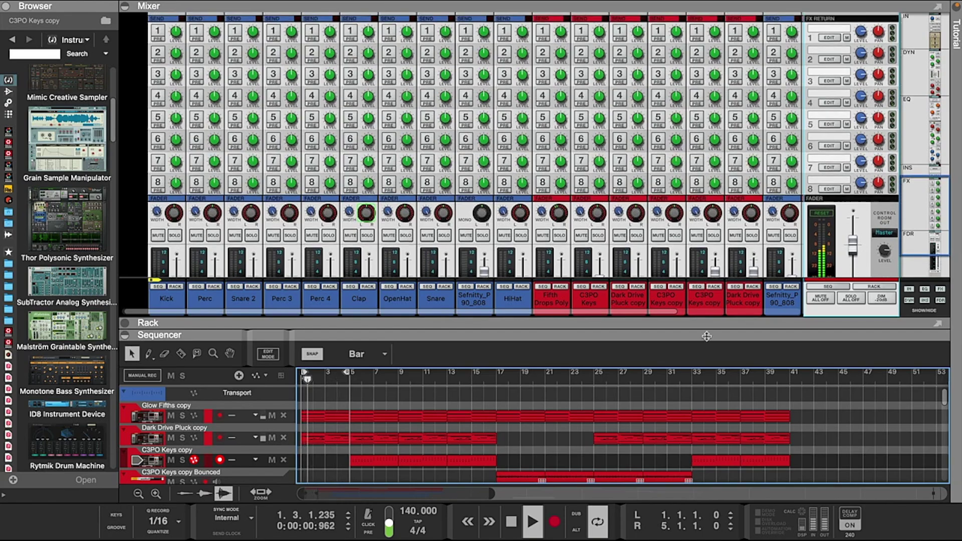
{"action": "left_click_drag", "start_coordinate": [706, 326], "coordinate": [705, 73]}
{"action": "scroll", "coordinate": [527, 186], "scroll_direction": "left", "scroll_amount": 5}
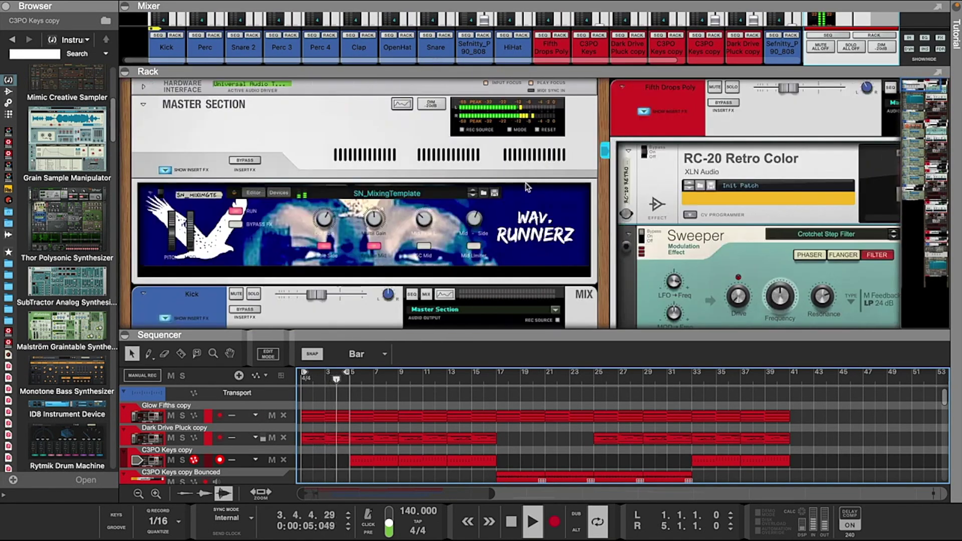